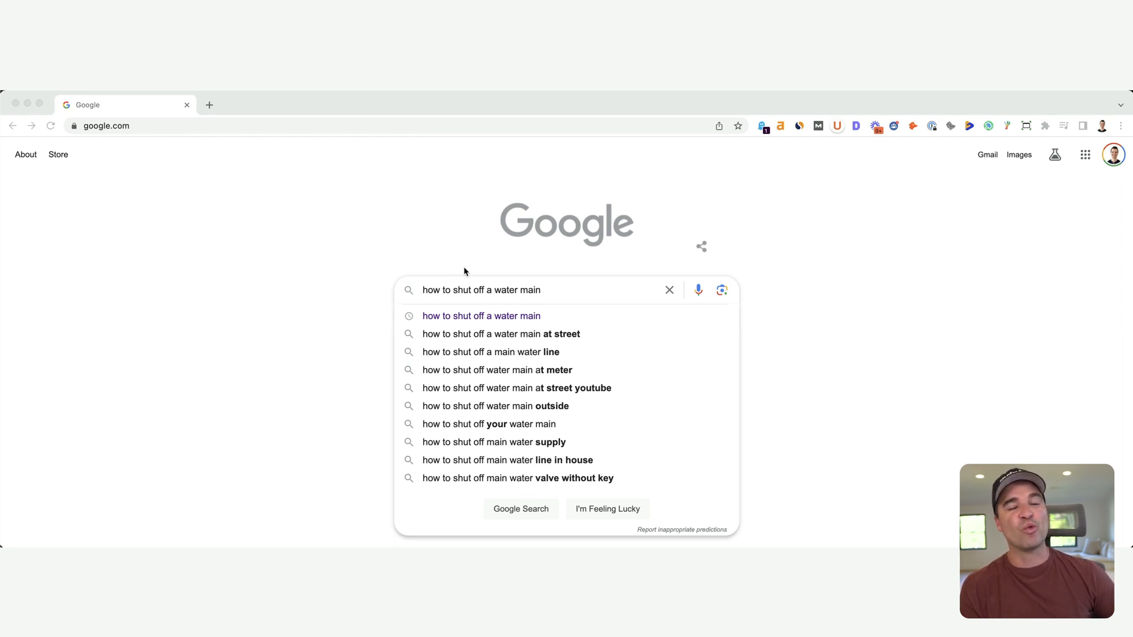
Expand the AI answer for shutting off a water main and open the cited WaterSafe source
left_click(537, 296)
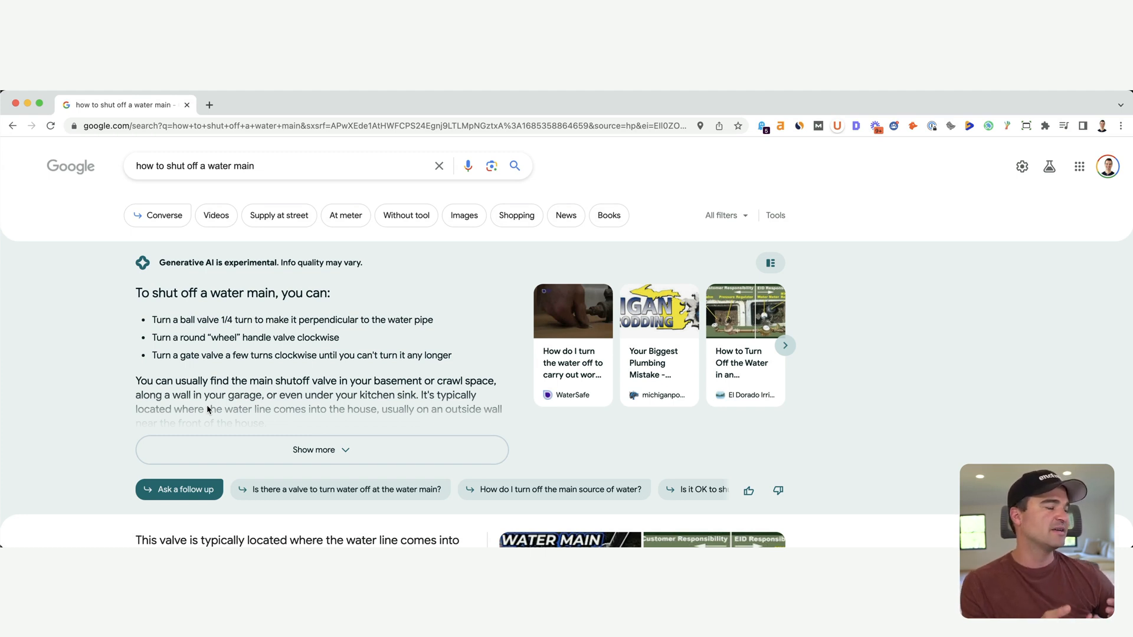
left_click(312, 449)
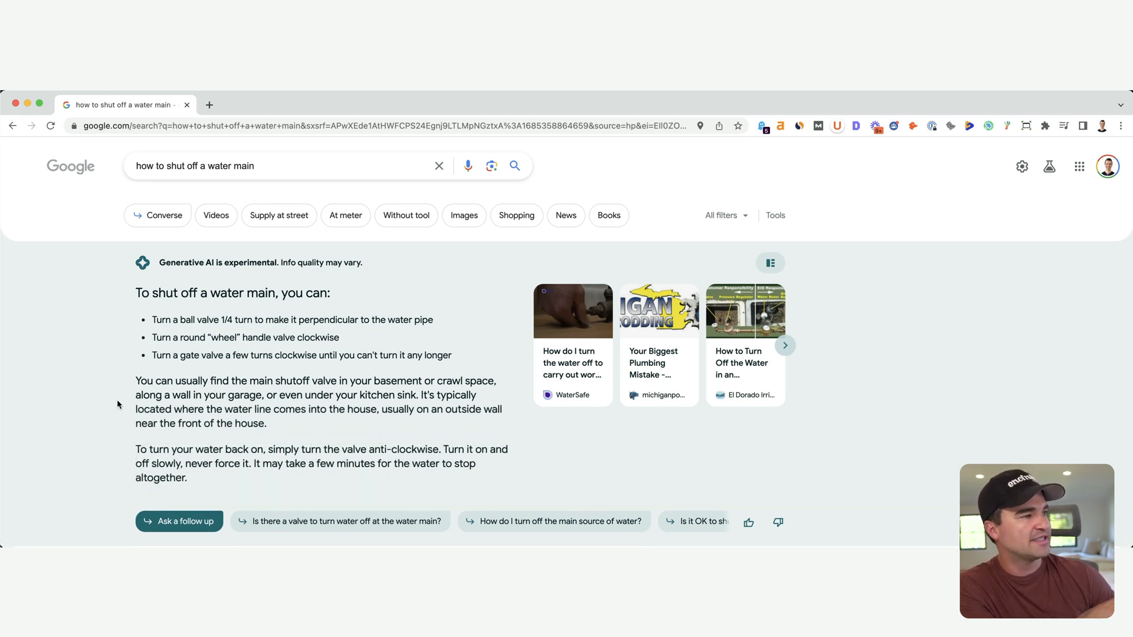
scroll(284, 422, "down", 1)
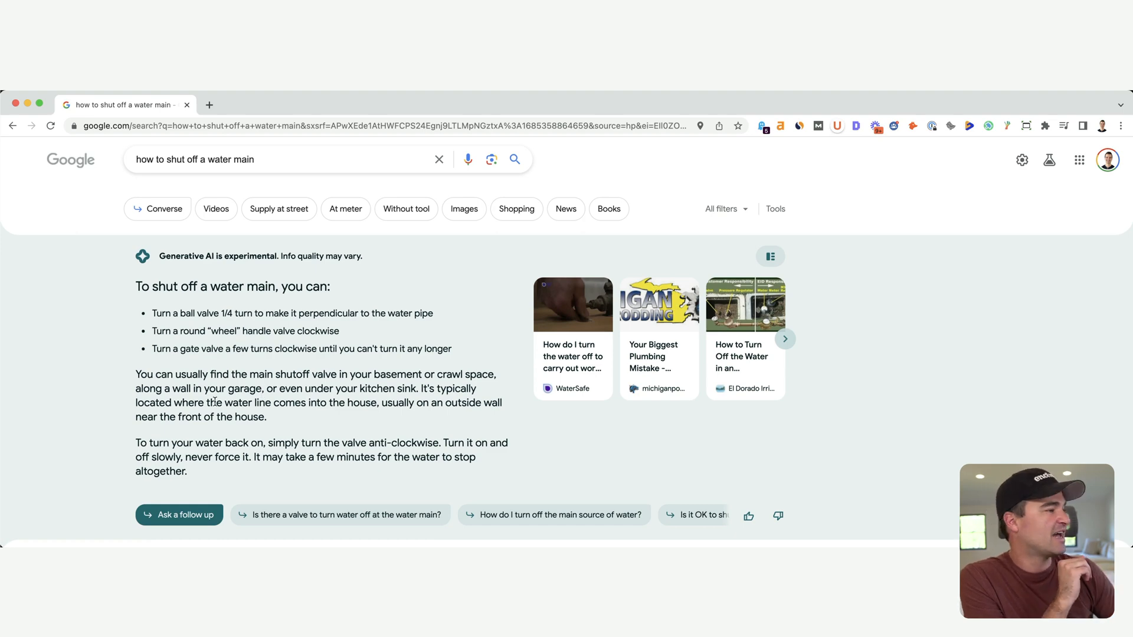
scroll(216, 400, "down", 6)
scroll(215, 400, "down", 4)
scroll(177, 381, "down", 2)
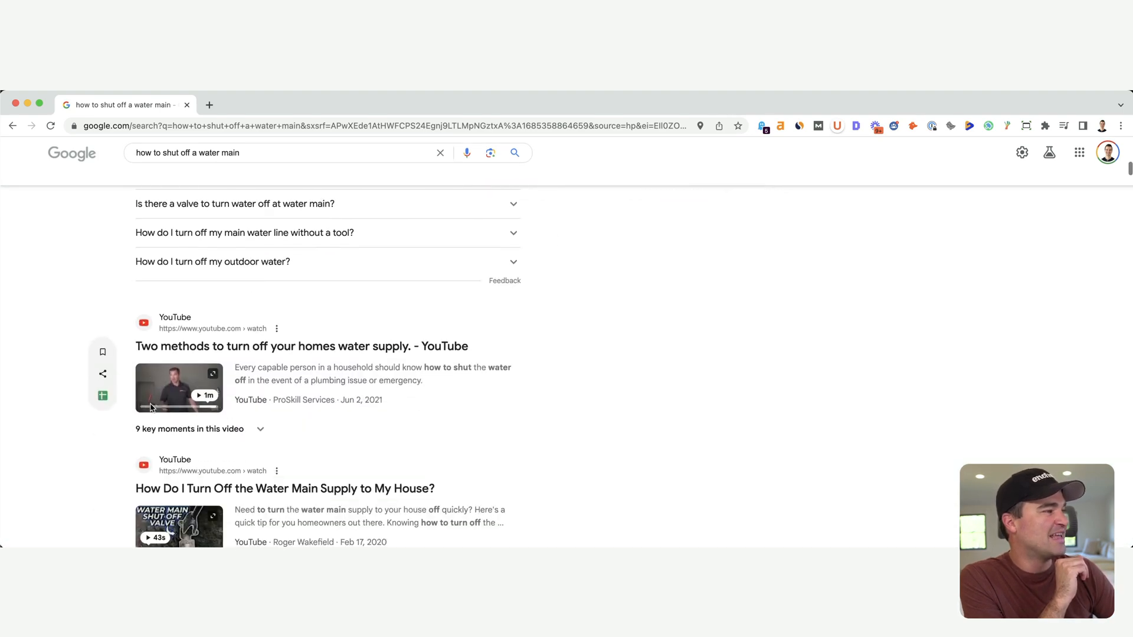
scroll(153, 358, "down", 2)
scroll(154, 358, "down", 2)
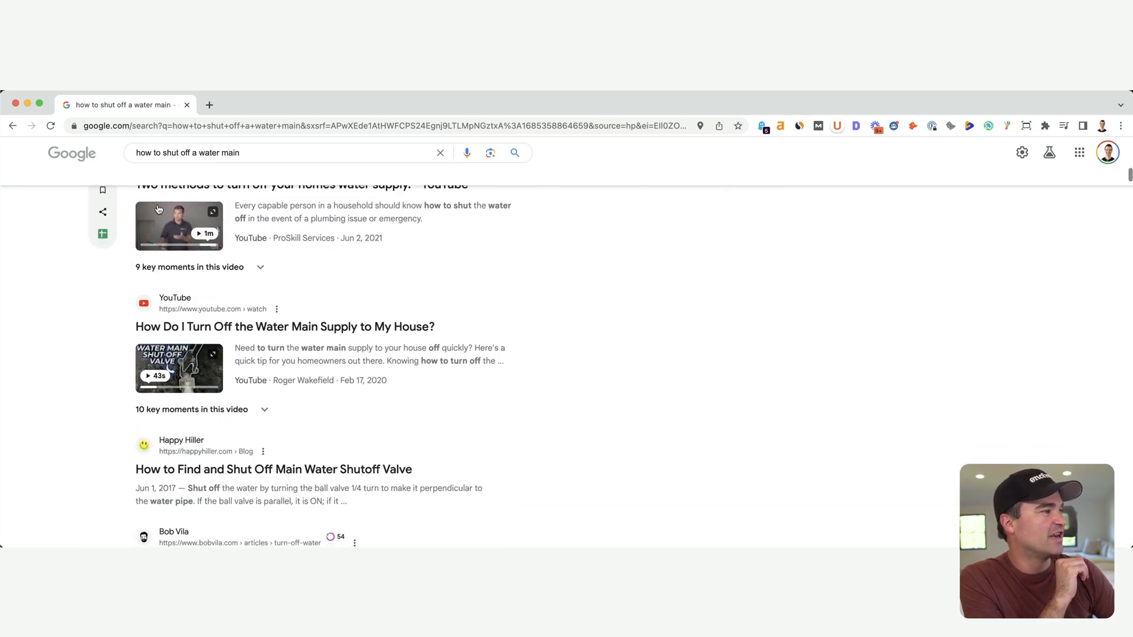
mouse_move(196, 450)
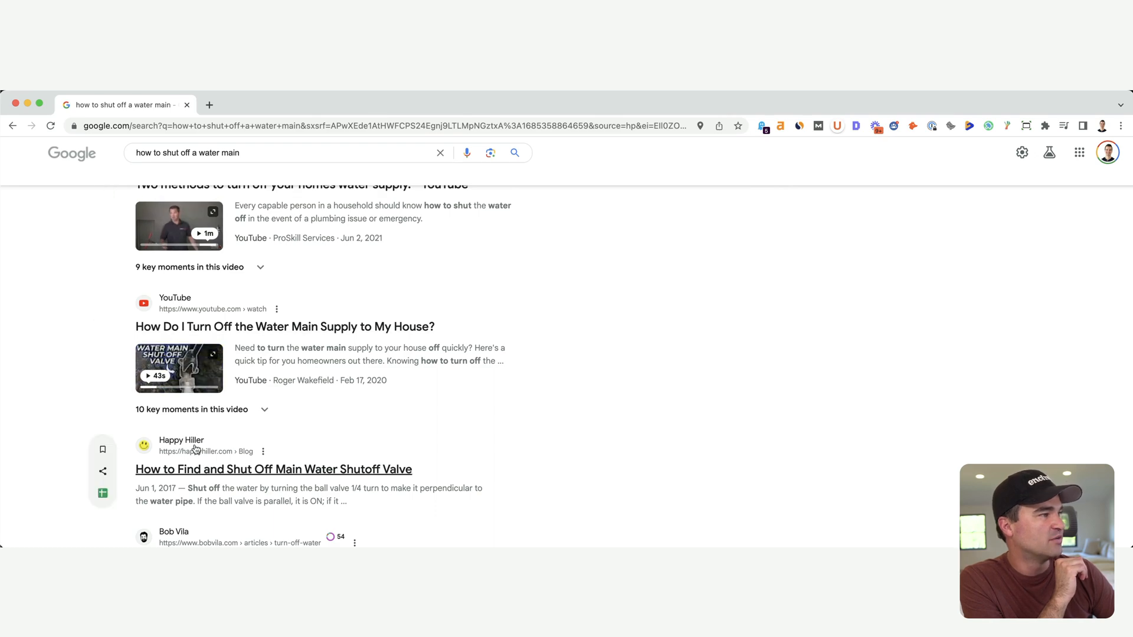
scroll(197, 458, "up", 1)
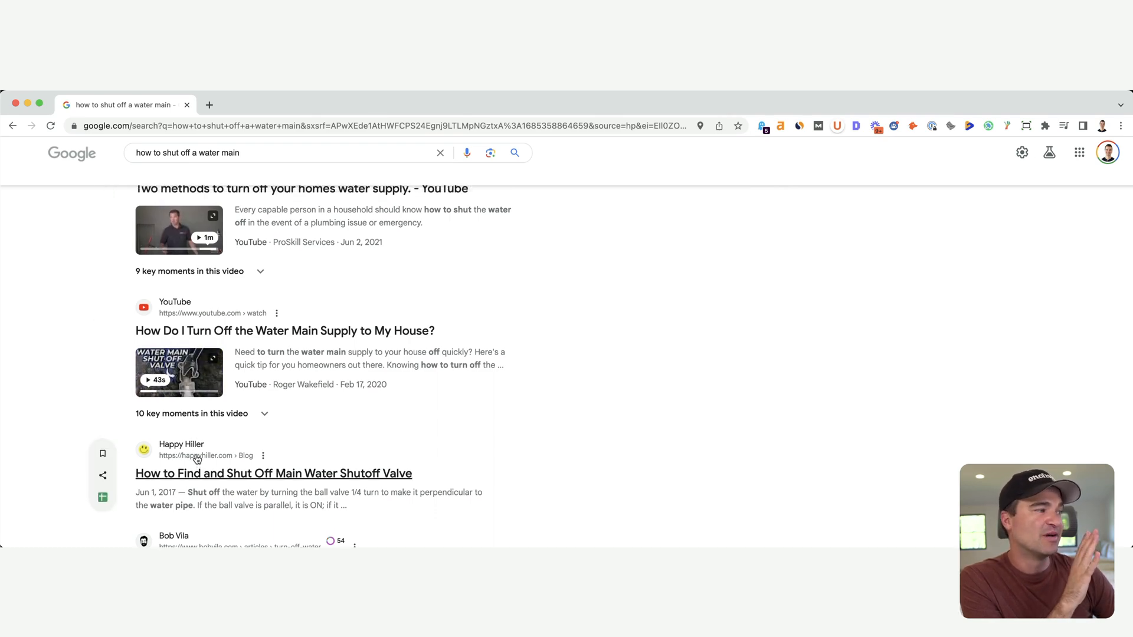
scroll(197, 457, "up", 2)
scroll(197, 457, "up", 3)
scroll(197, 458, "up", 3)
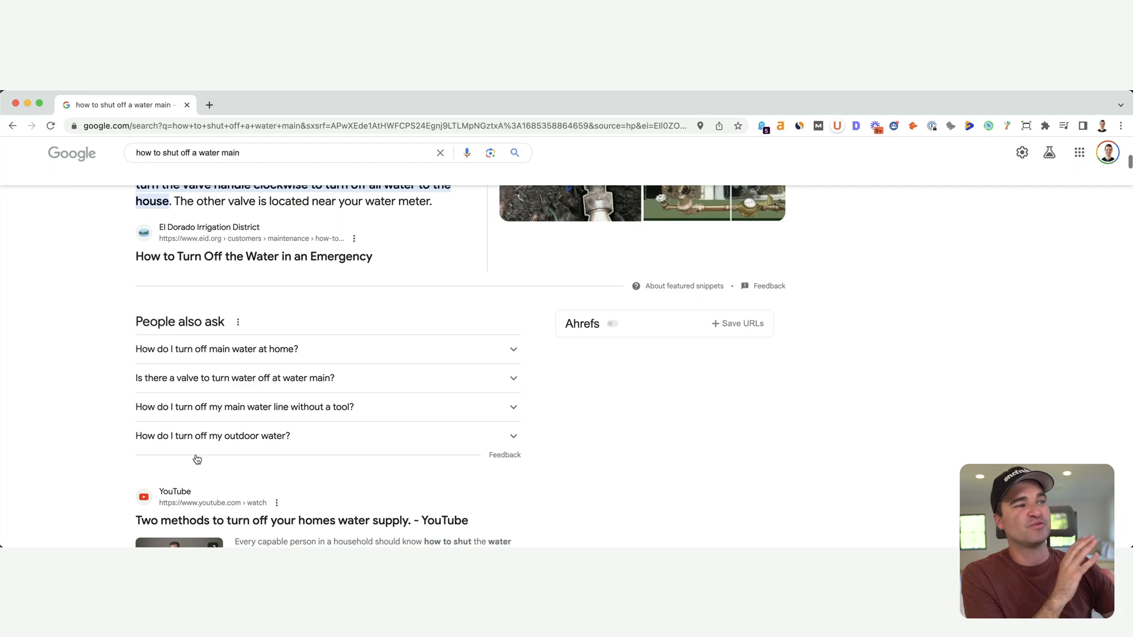
scroll(197, 458, "up", 3)
scroll(197, 458, "up", 5)
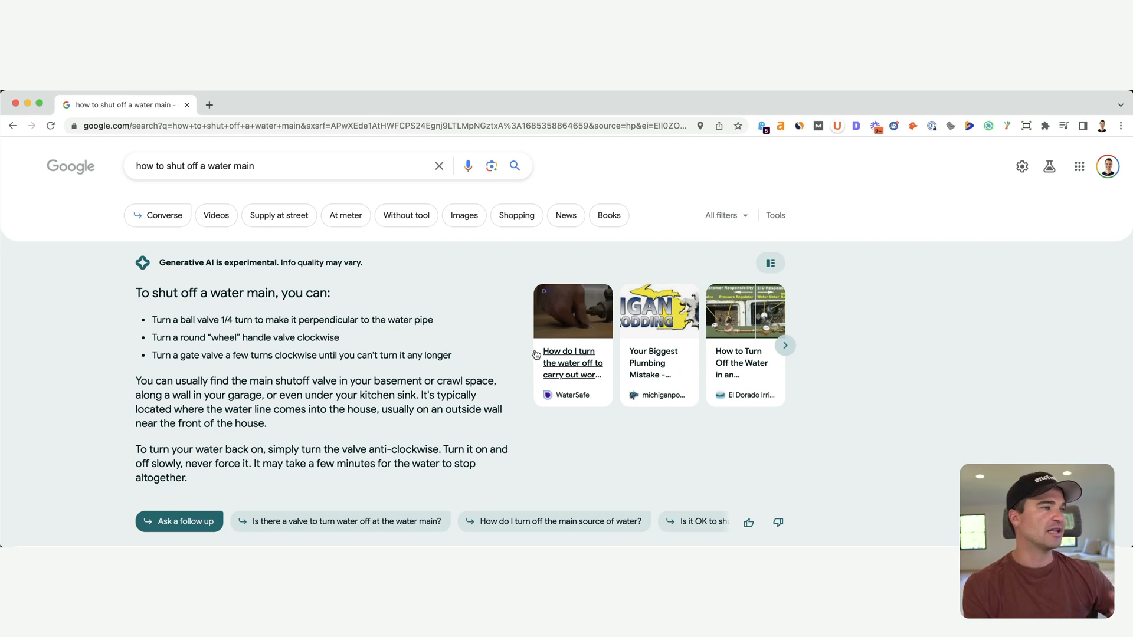
left_click(571, 356)
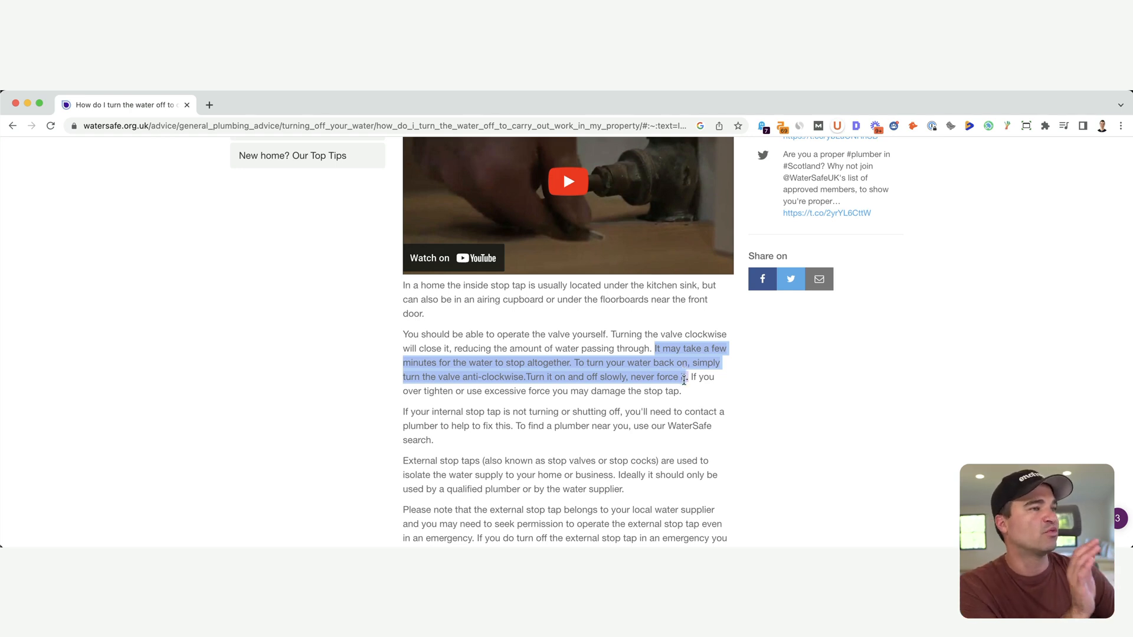
left_click(685, 379)
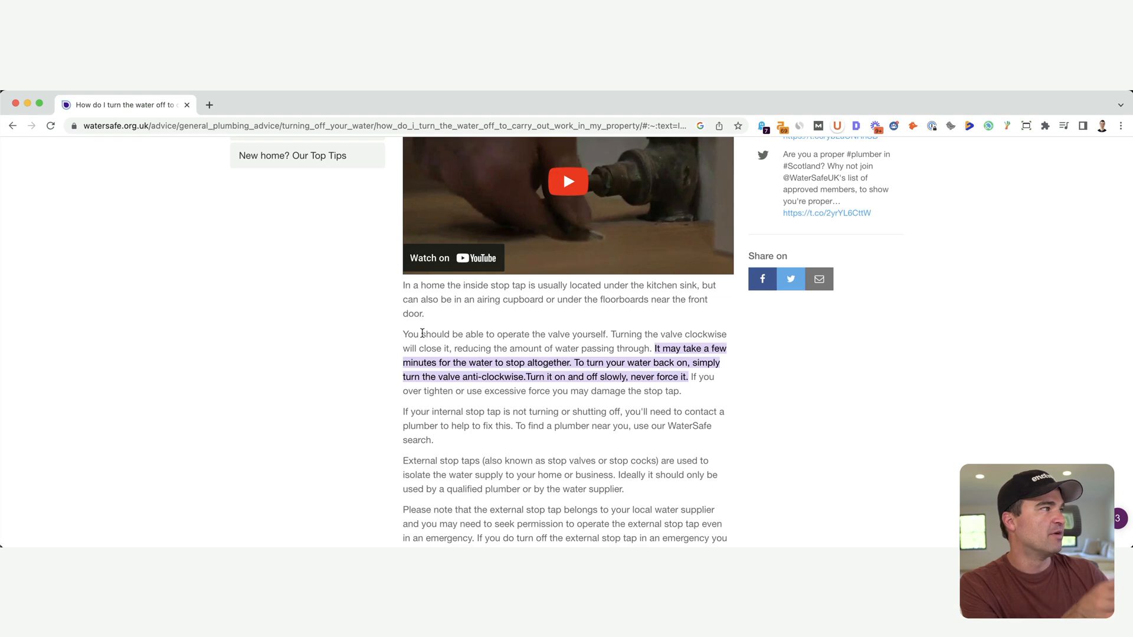
scroll(564, 354, "up", 10)
left_click(12, 126)
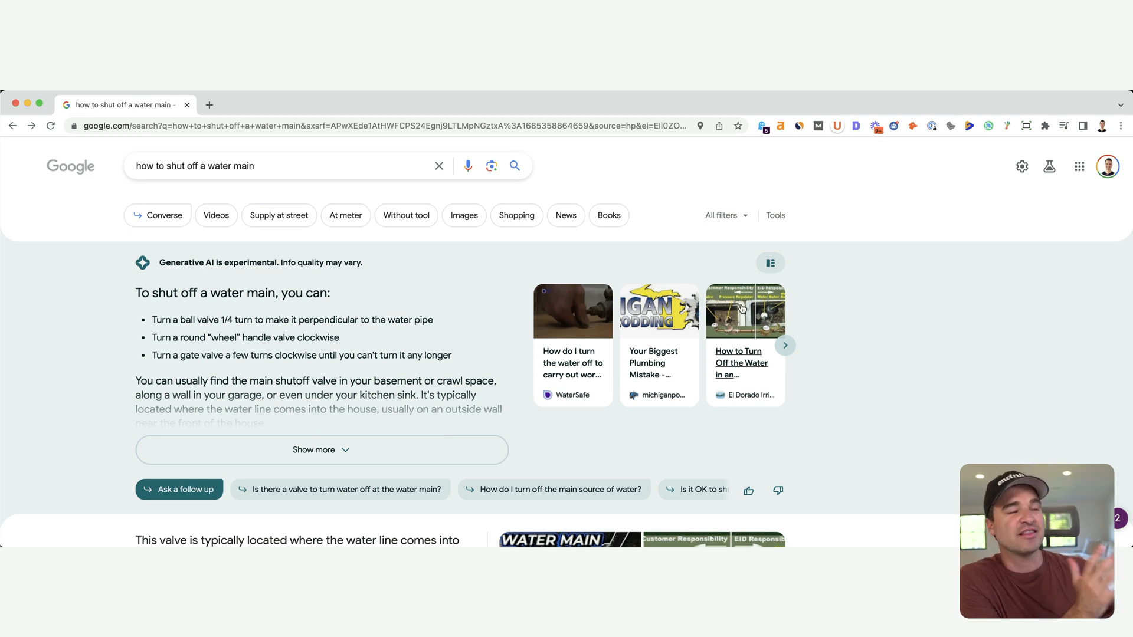
View the AI answer's per-point sources, return to the summary, and page the carousel to the Bob Vila, Happy Hiller and WSSC Water cards
left_click(773, 264)
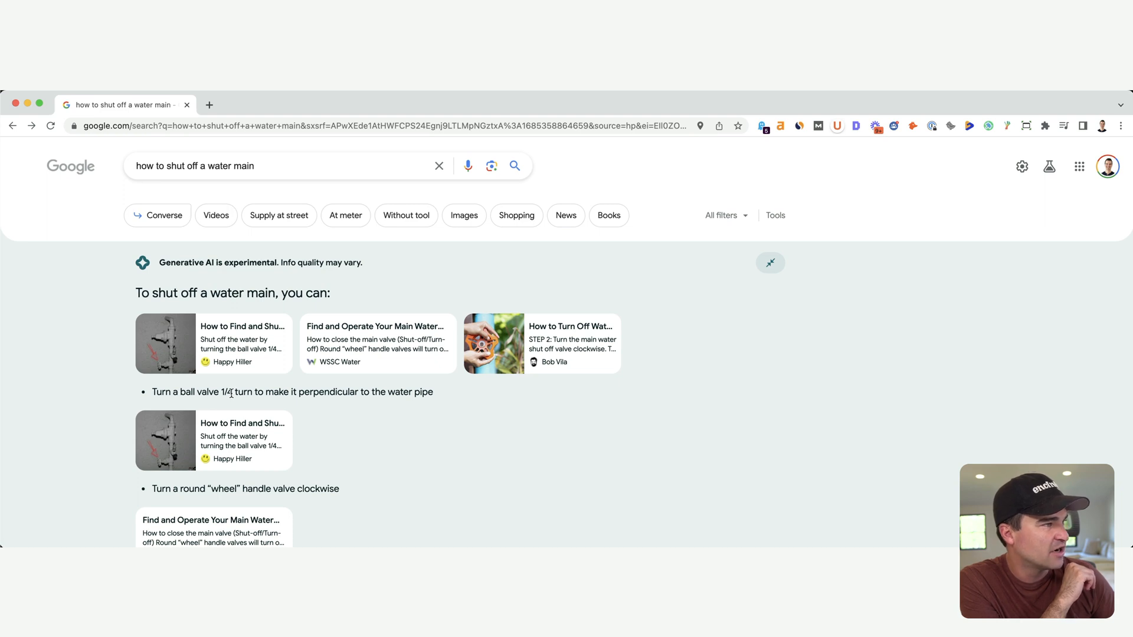
scroll(238, 395, "down", 3)
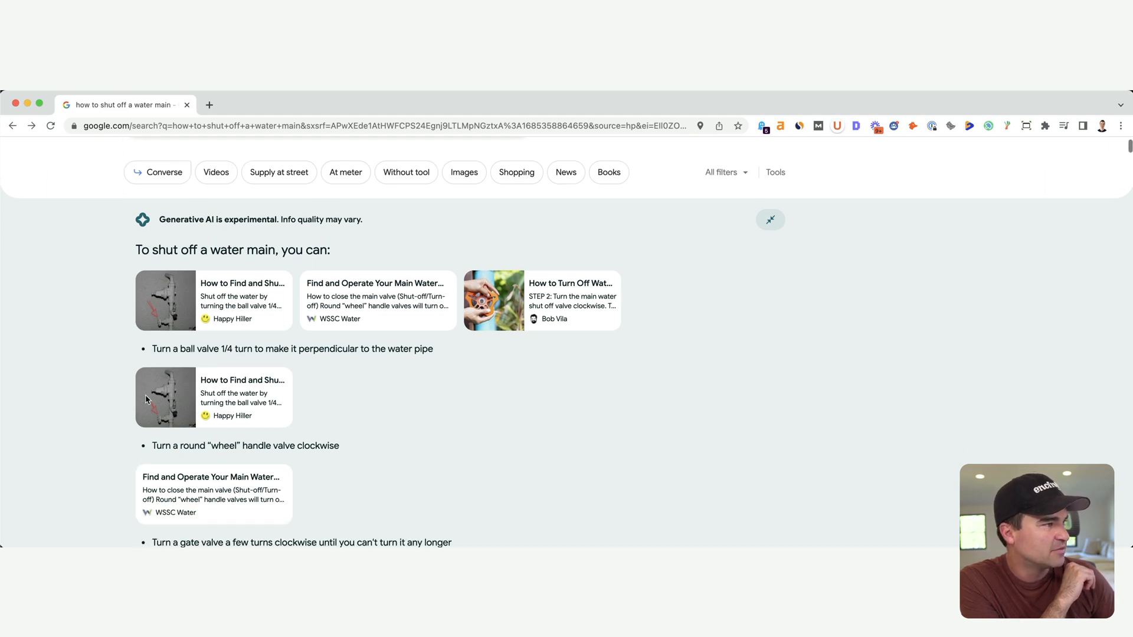
scroll(177, 399, "down", 2)
scroll(147, 399, "down", 1)
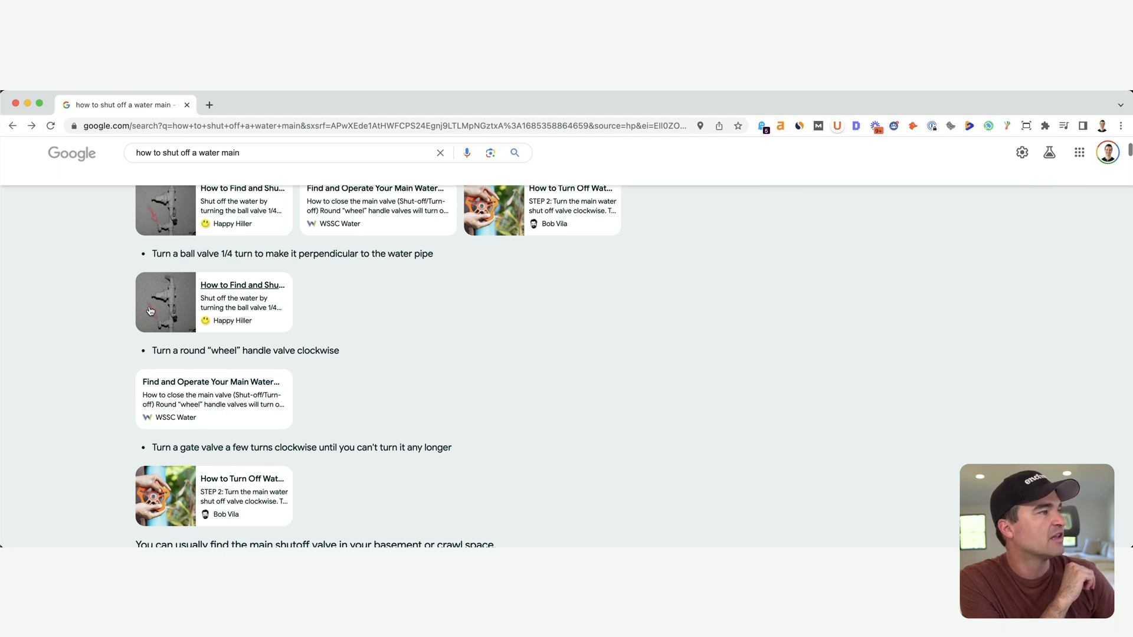
scroll(237, 418, "down", 1)
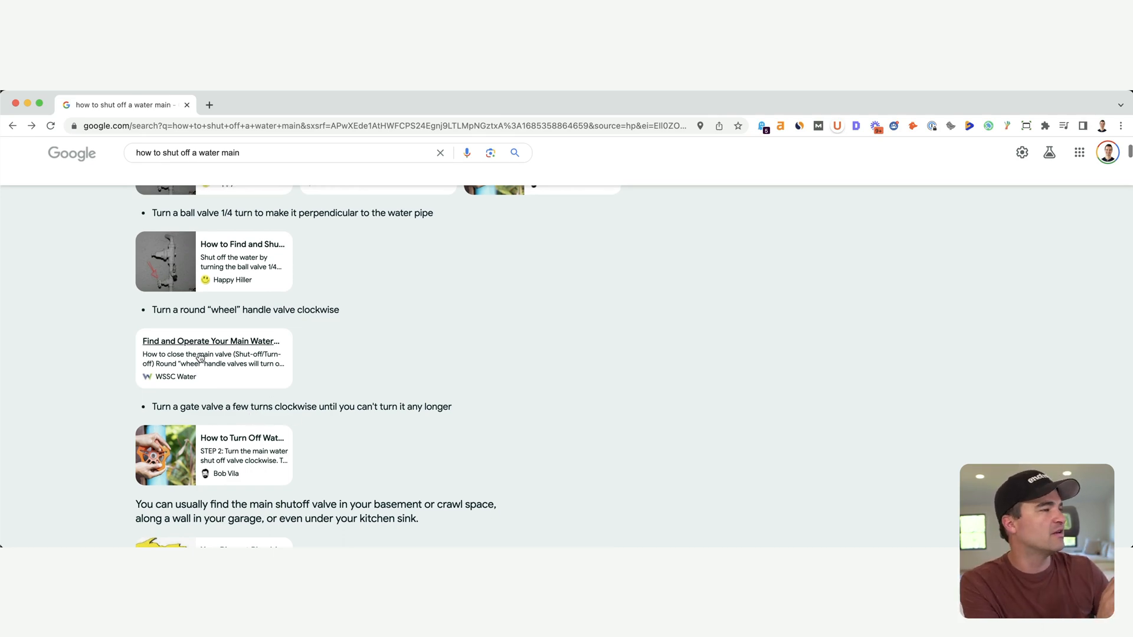
scroll(255, 393, "up", 5)
scroll(531, 355, "up", 2)
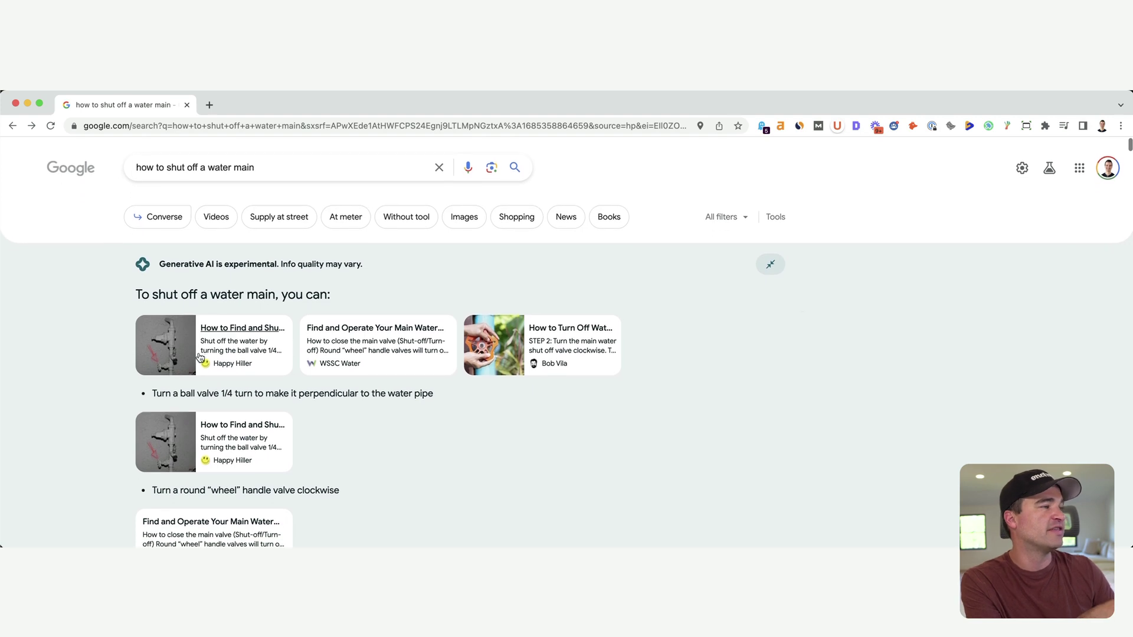
left_click(773, 265)
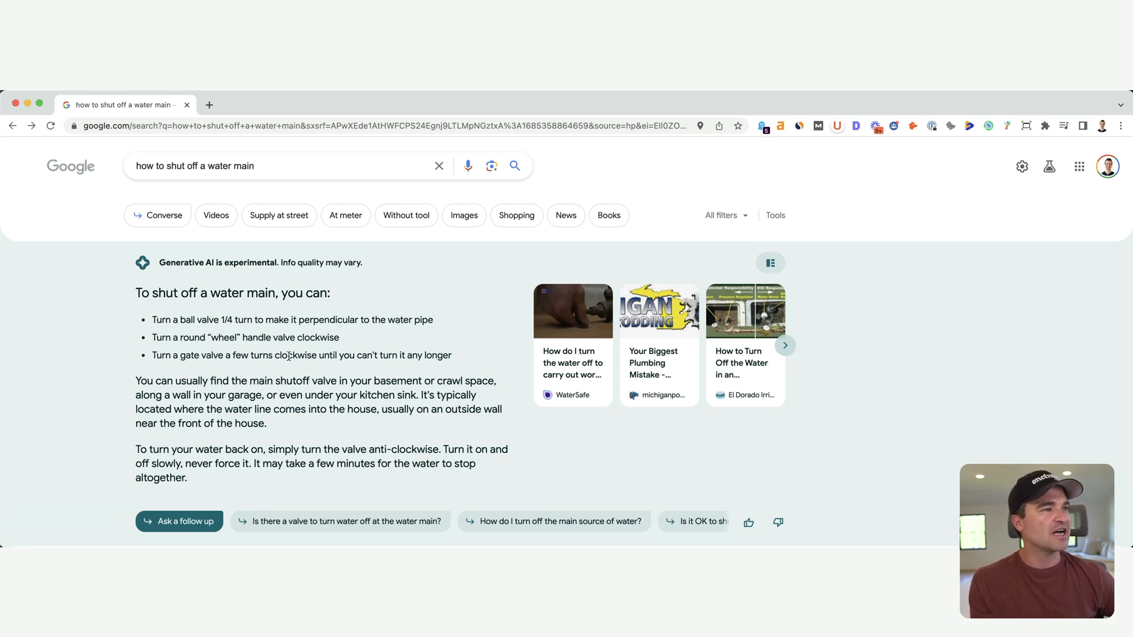
left_click(785, 346)
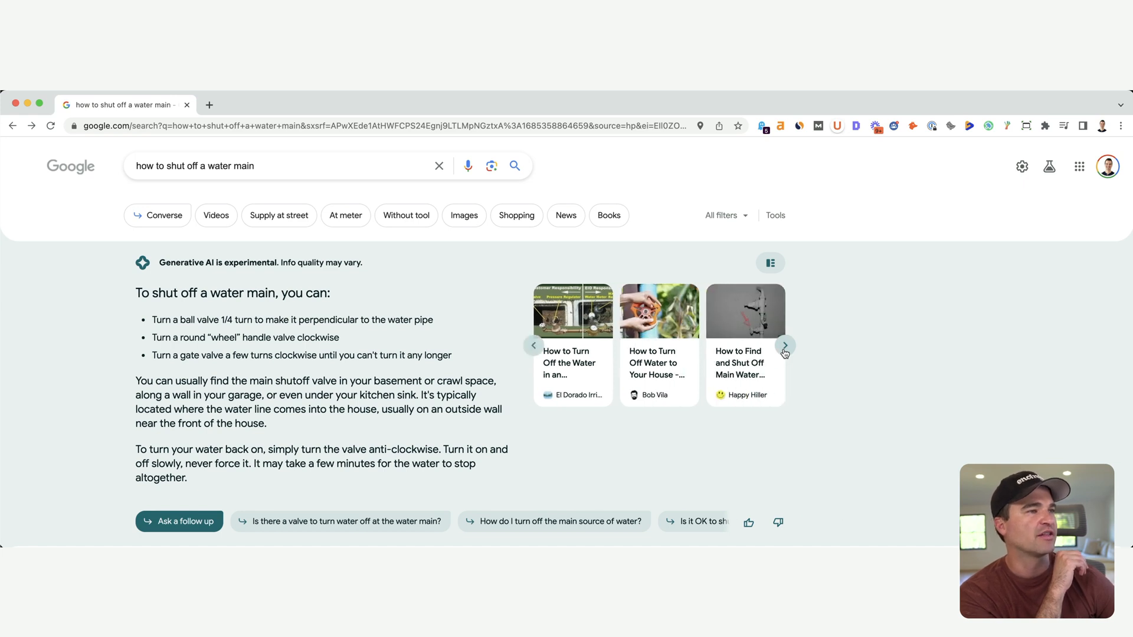
left_click(785, 352)
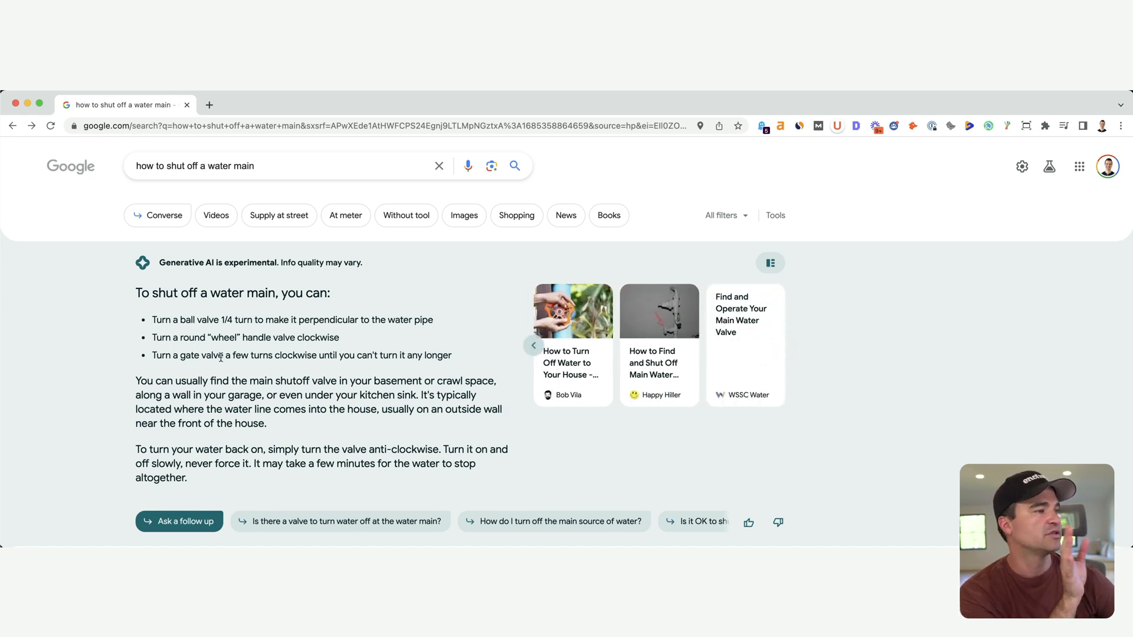
scroll(222, 359, "down", 1)
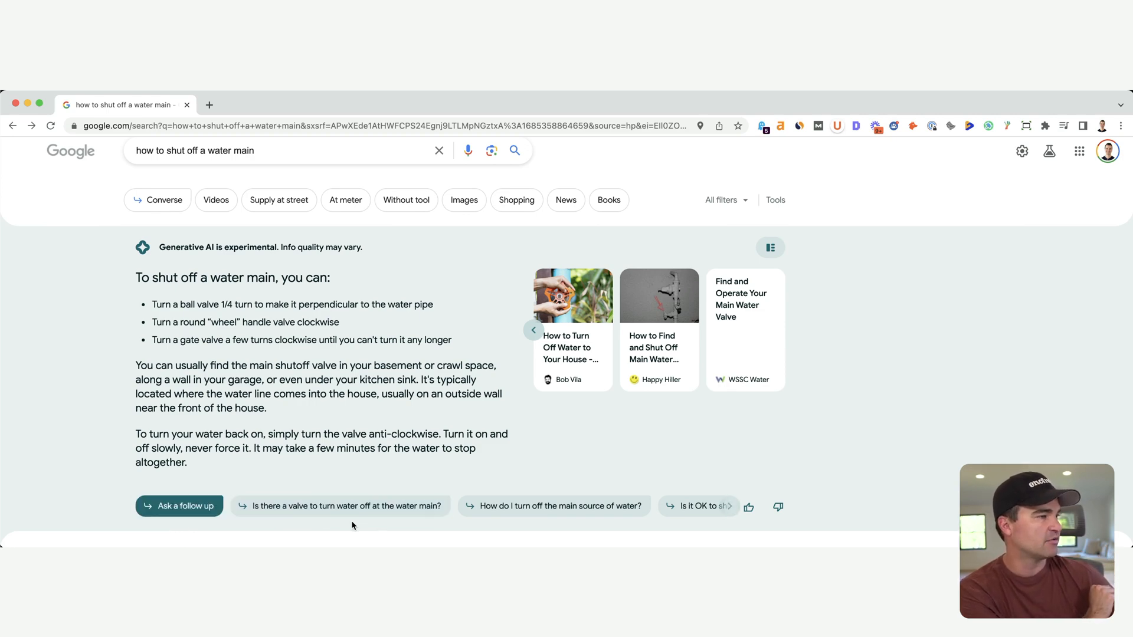
Ask the follow-up whether there is a shutoff valve at the water main
left_click(332, 507)
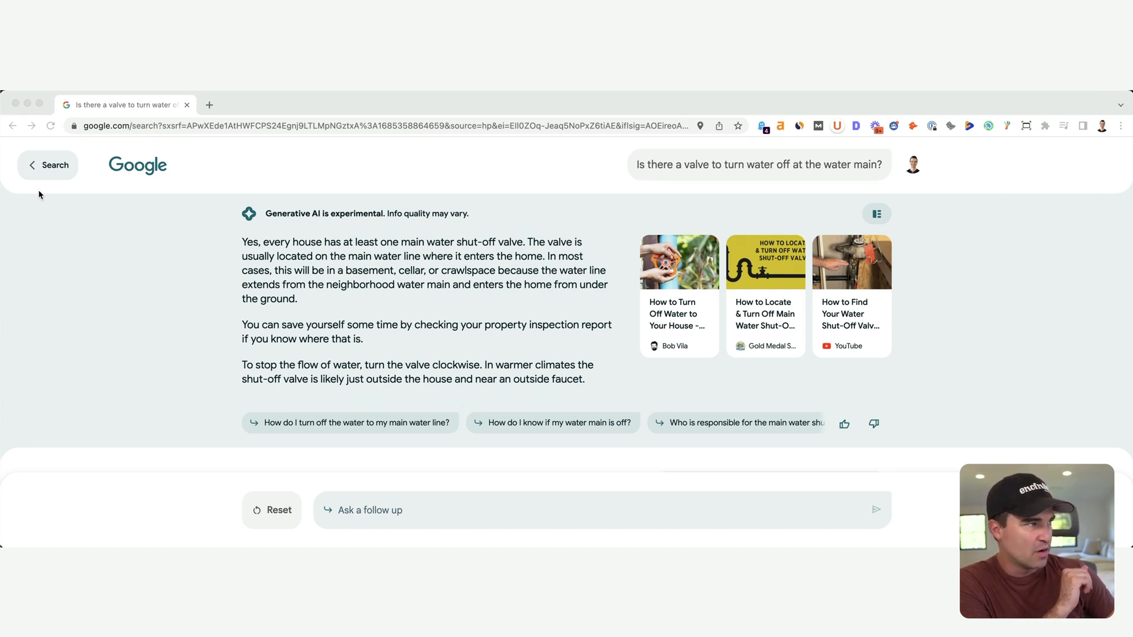
left_click(11, 127)
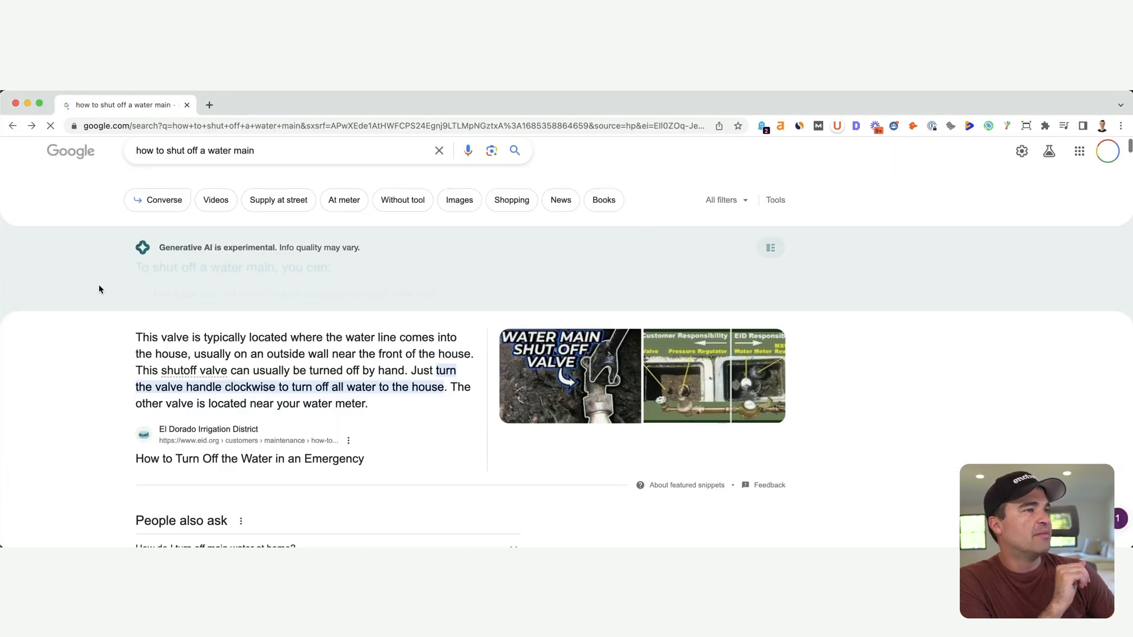
scroll(112, 374, "down", 3)
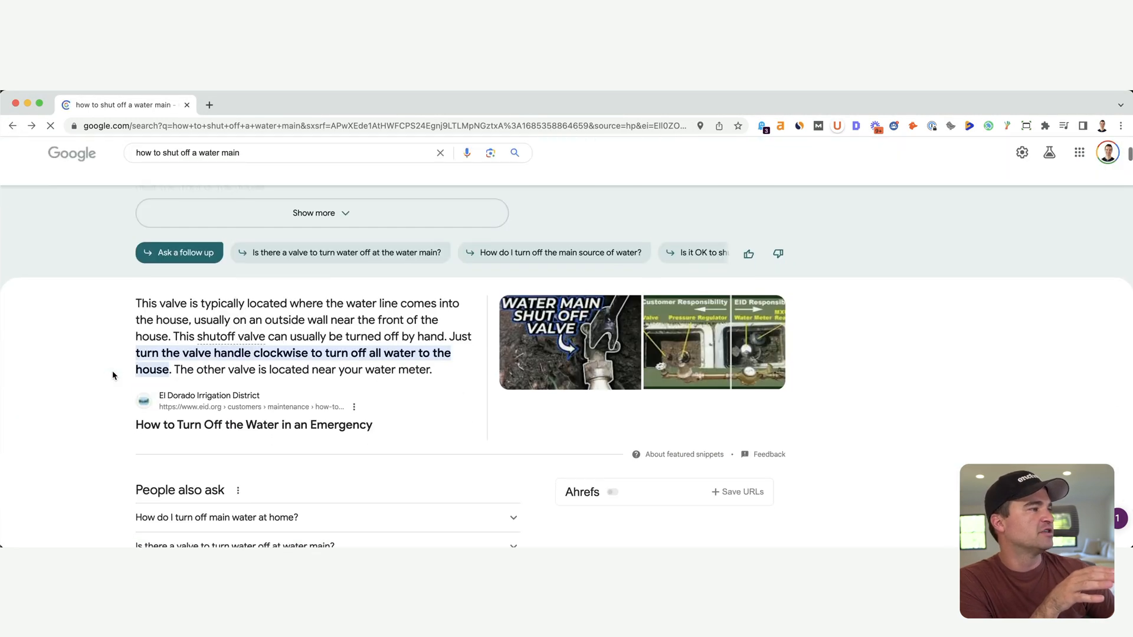
Select the whole El Dorado featured snippet paragraph
left_click_drag(136, 222, 448, 289)
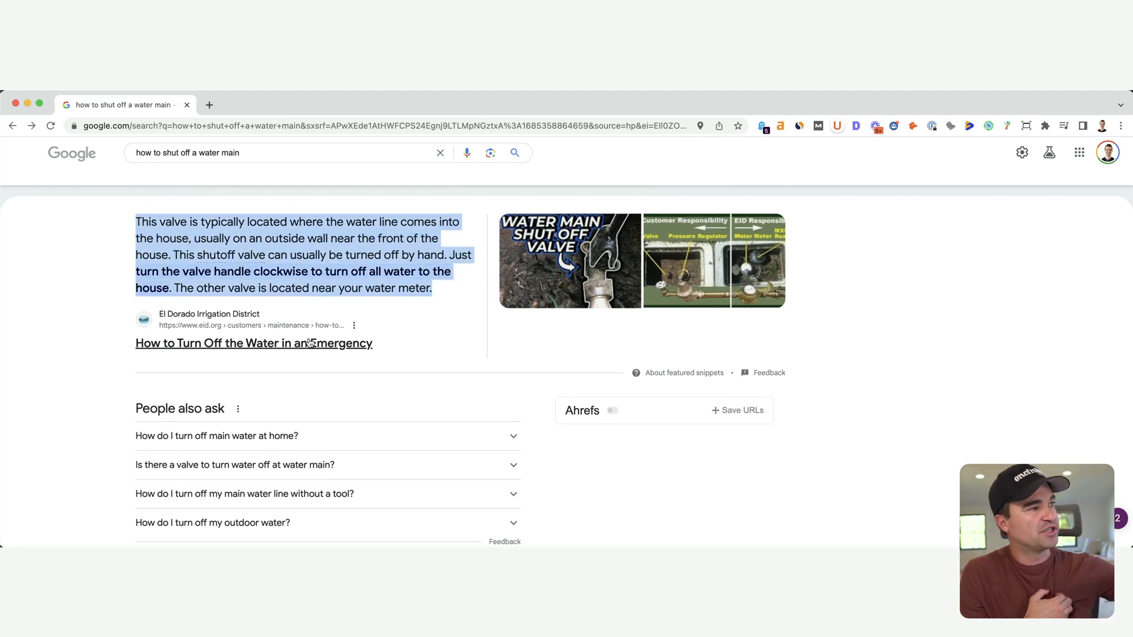
scroll(310, 343, "up", 4)
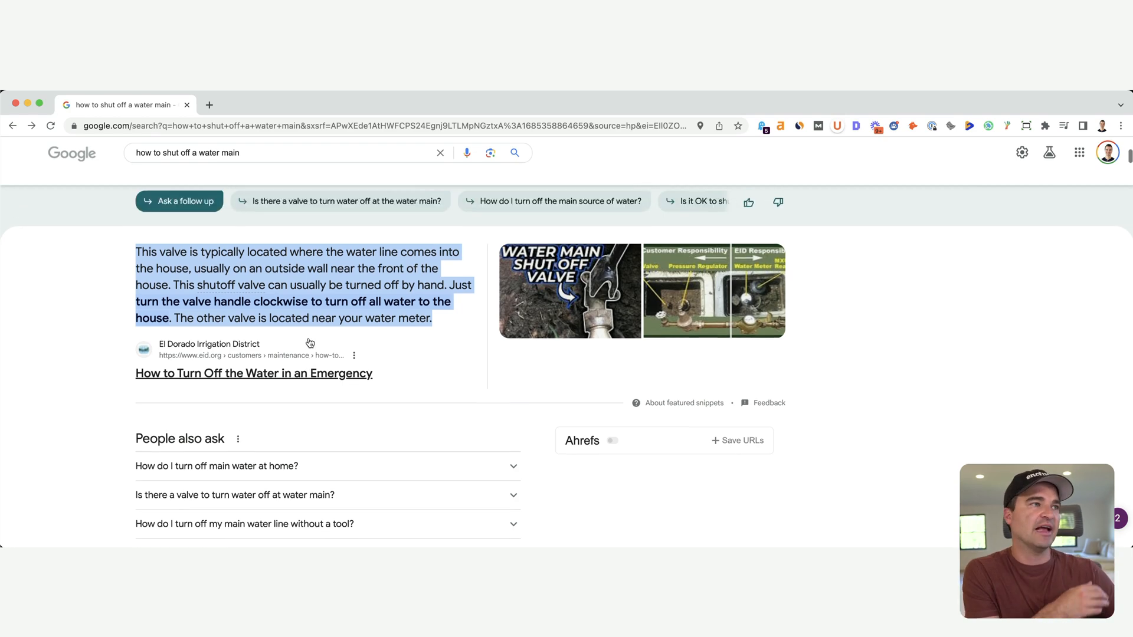
scroll(310, 342, "up", 4)
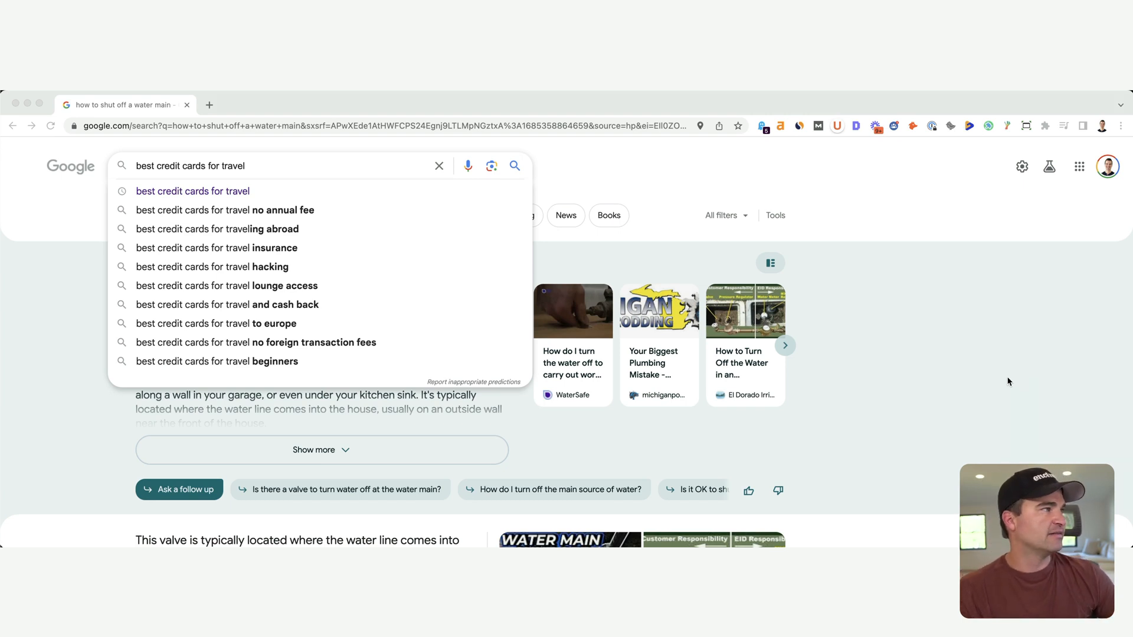
Submit 'best credit cards for travel', then start the 'best backpack for travel' search
left_click(252, 167)
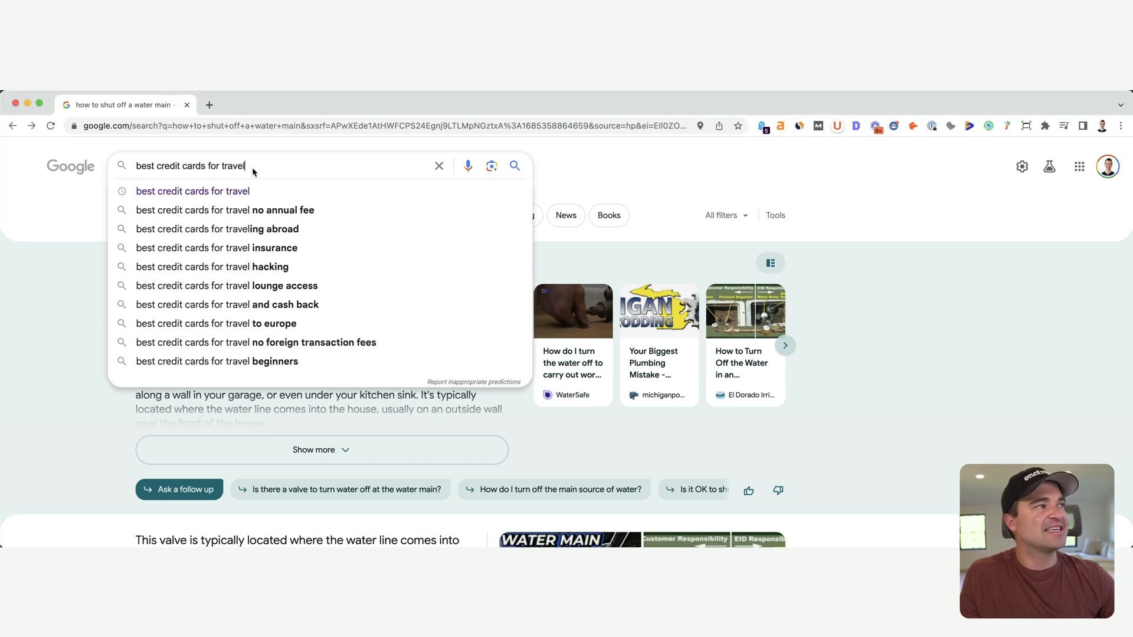
key("Return")
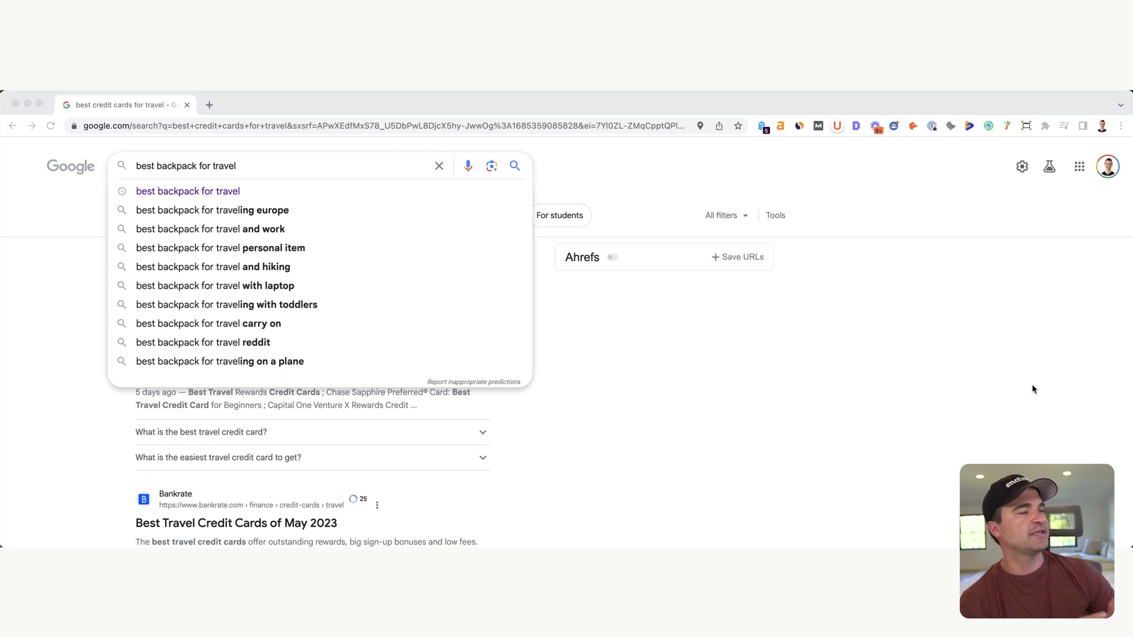
left_click(211, 192)
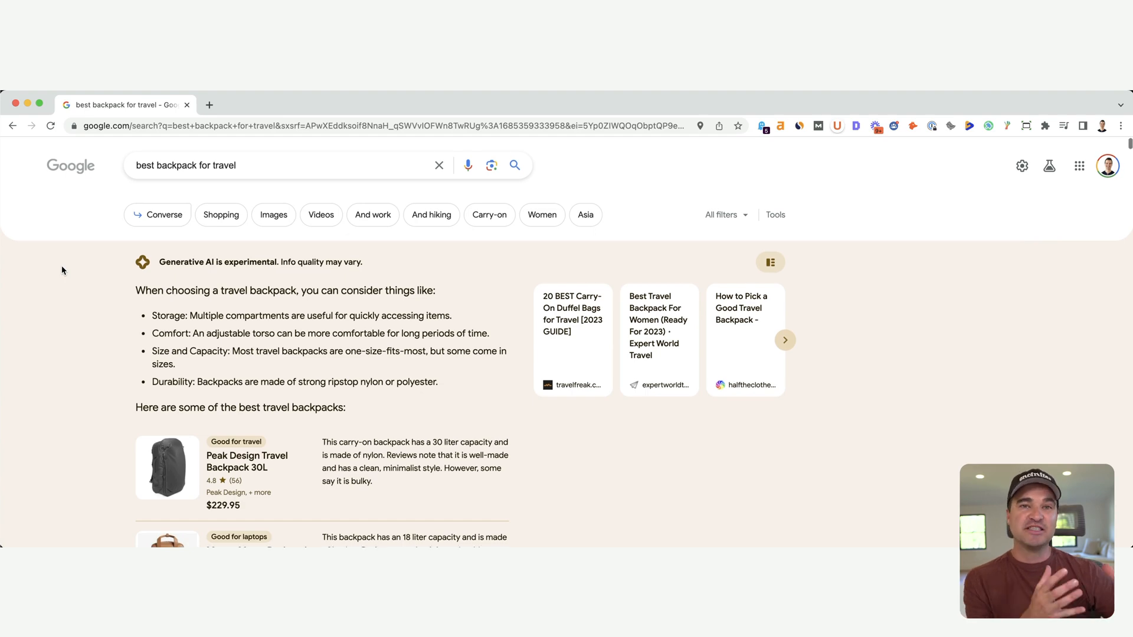
scroll(62, 270, "down", 4)
scroll(62, 269, "down", 4)
scroll(63, 269, "down", 3)
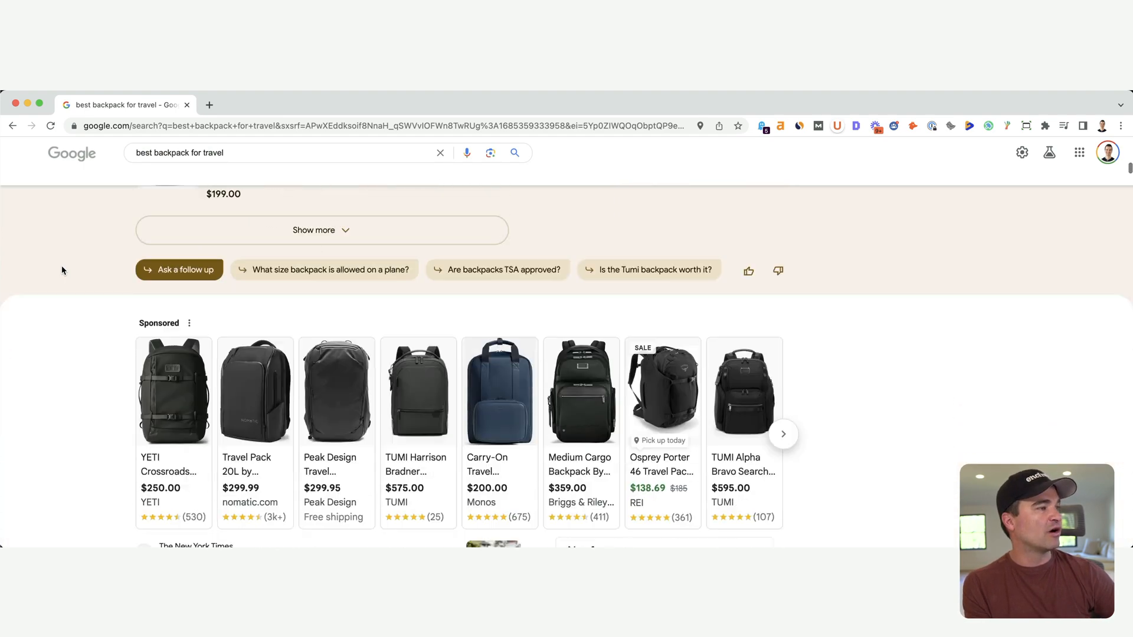
scroll(62, 269, "down", 4)
scroll(62, 270, "down", 2)
scroll(62, 270, "down", 1)
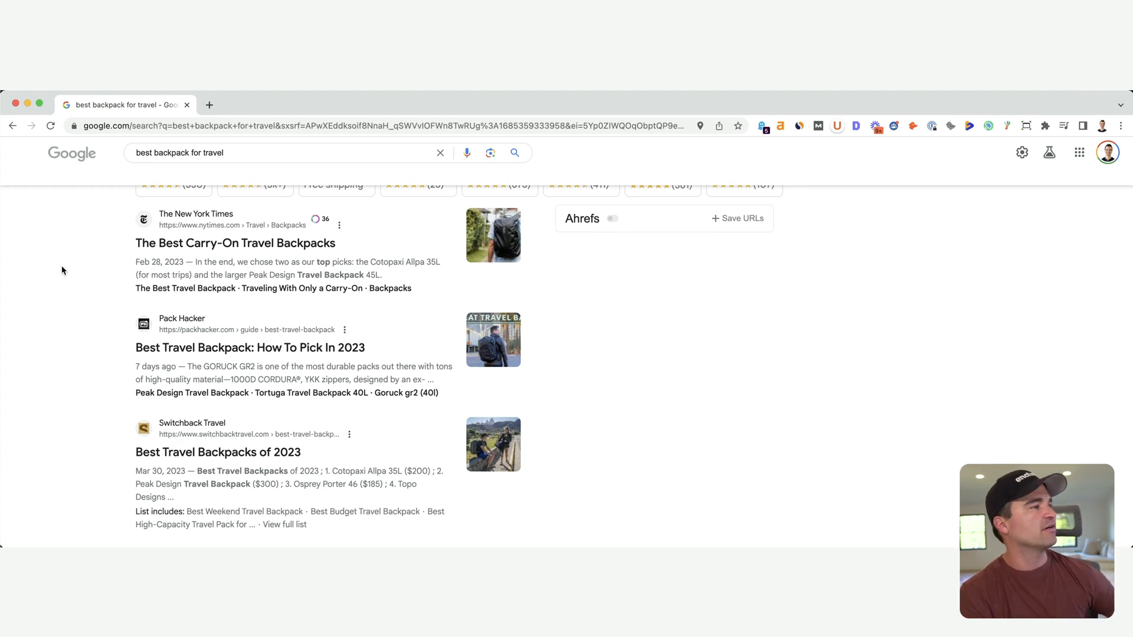
scroll(62, 270, "up", 3)
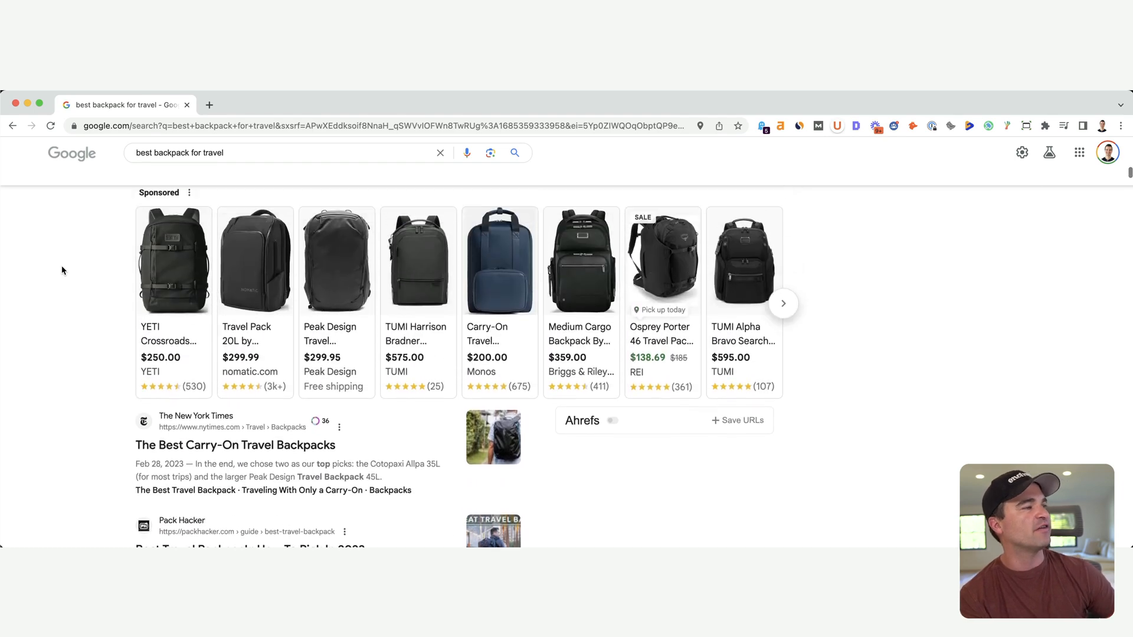
scroll(62, 270, "up", 2)
scroll(62, 271, "up", 3)
scroll(62, 270, "up", 3)
scroll(62, 270, "up", 5)
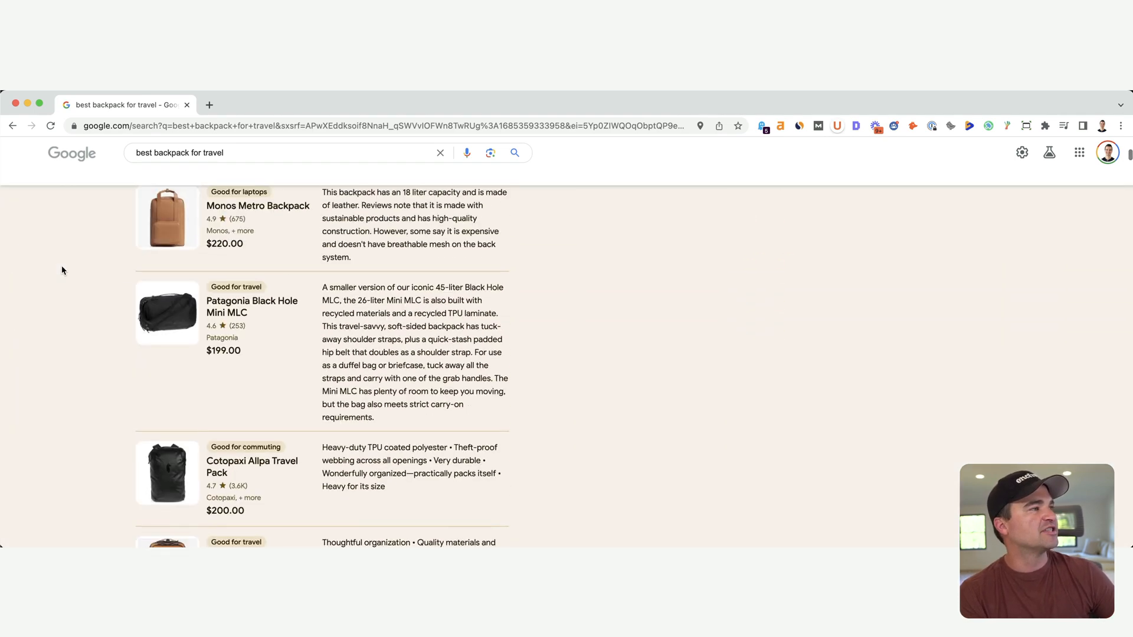
scroll(62, 270, "up", 3)
scroll(62, 270, "up", 3)
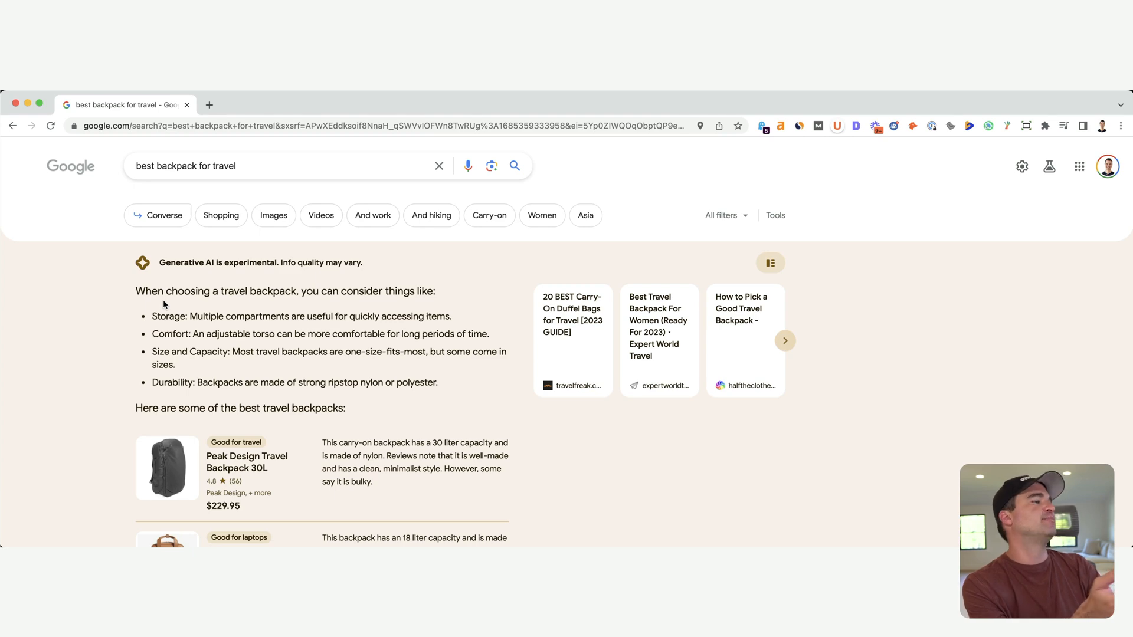
scroll(74, 380, "down", 1)
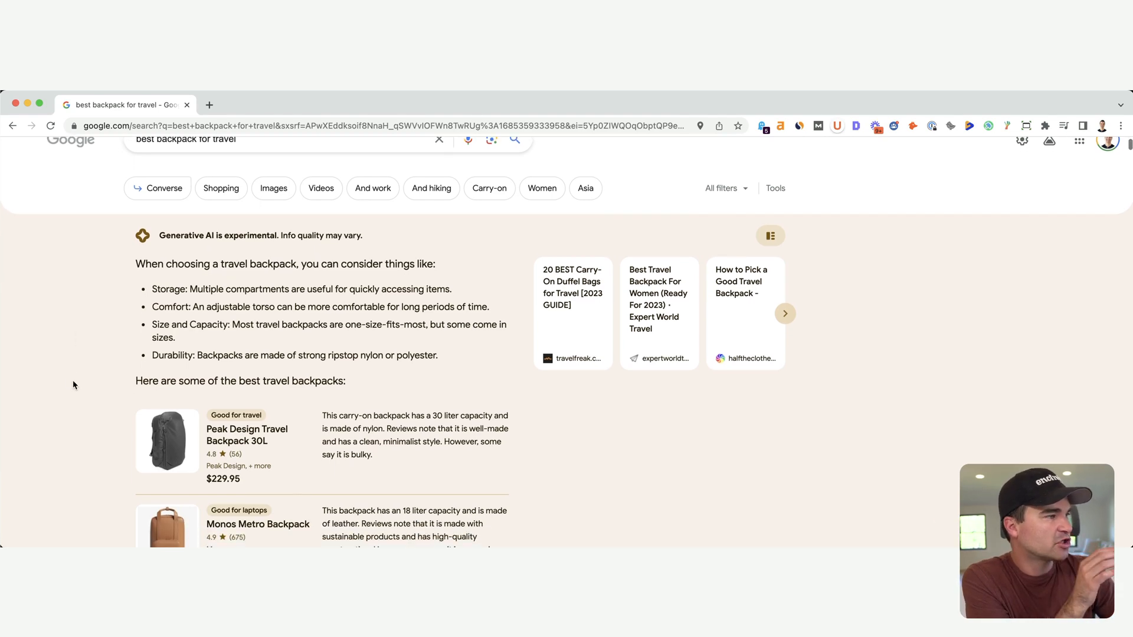
scroll(73, 380, "down", 2)
scroll(72, 380, "down", 2)
scroll(72, 380, "down", 1)
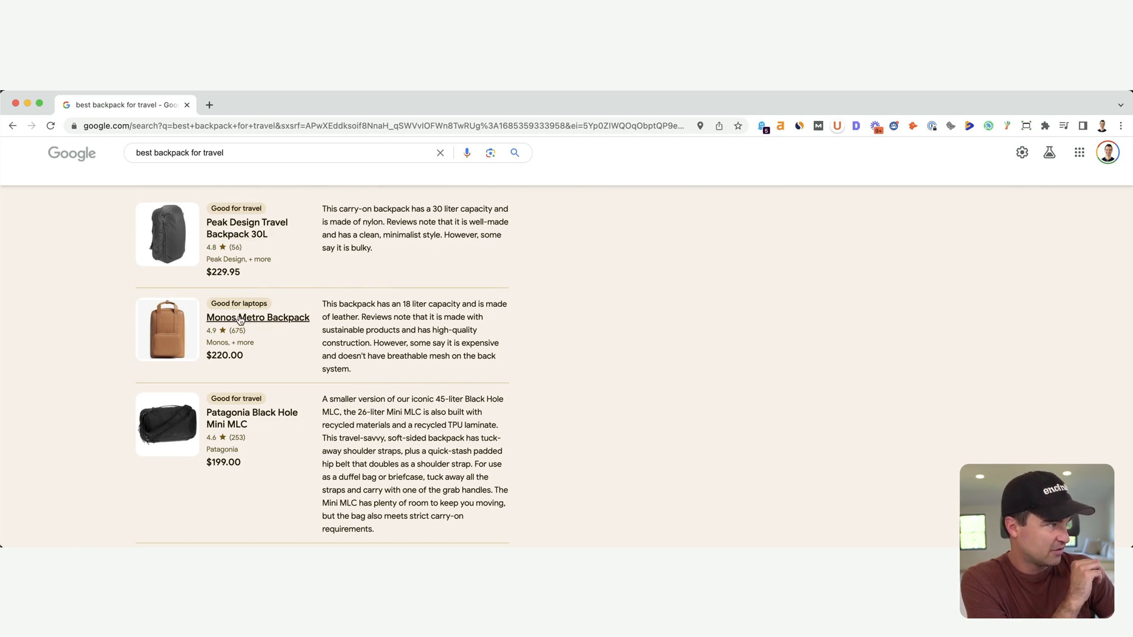
scroll(140, 350, "up", 1)
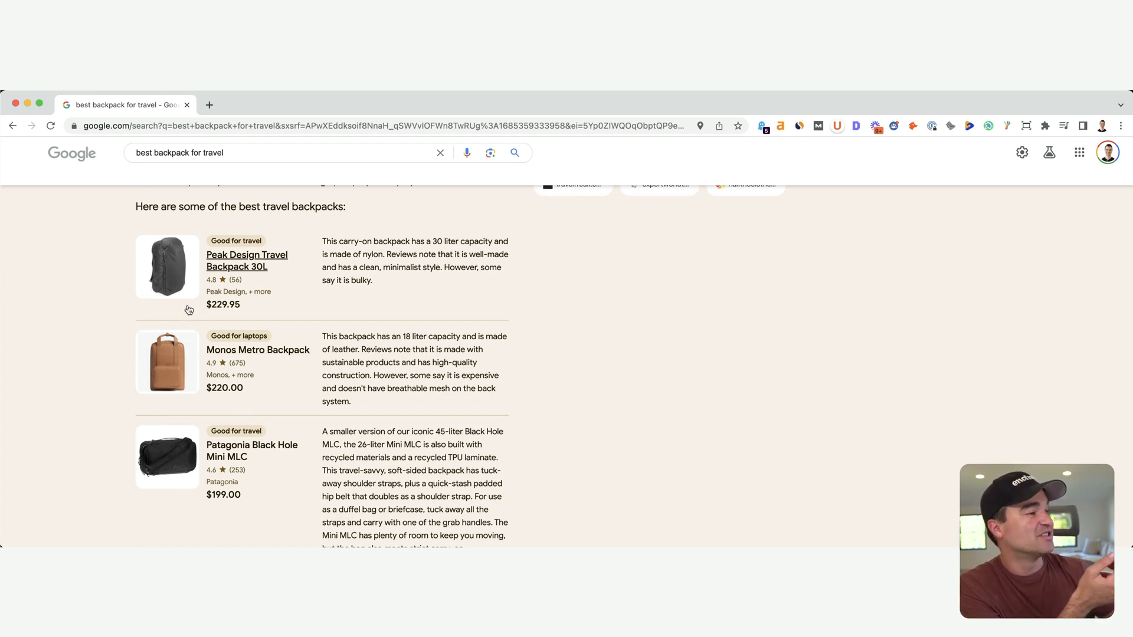
scroll(188, 309, "up", 1)
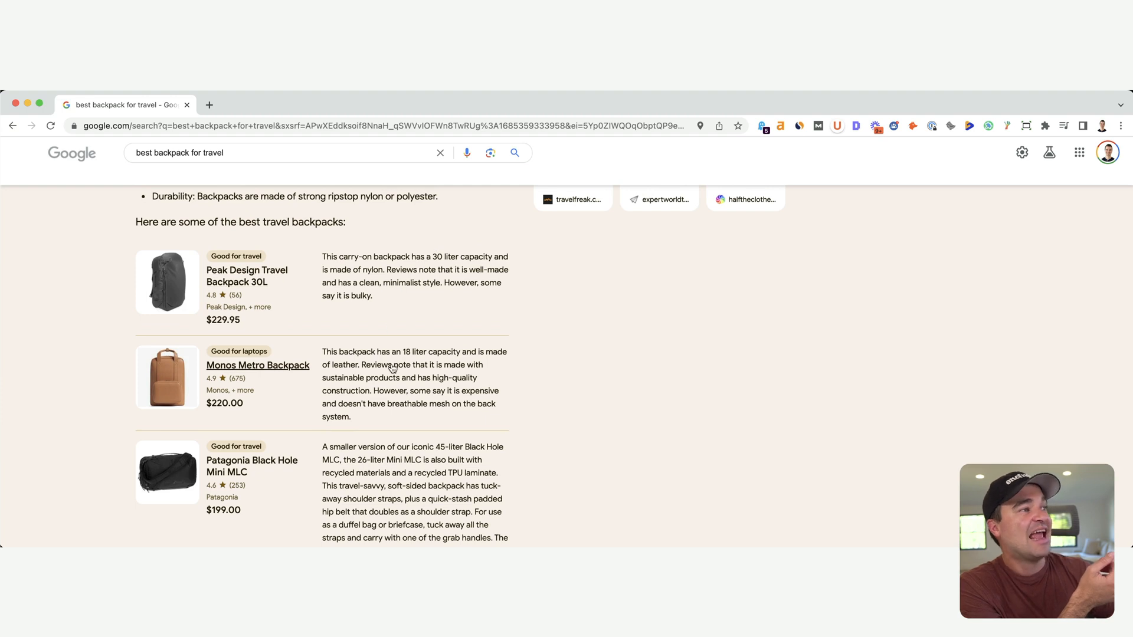
Open the shopping panel for the Peak Design Travel Backpack 30L from the AI overview
left_click(231, 284)
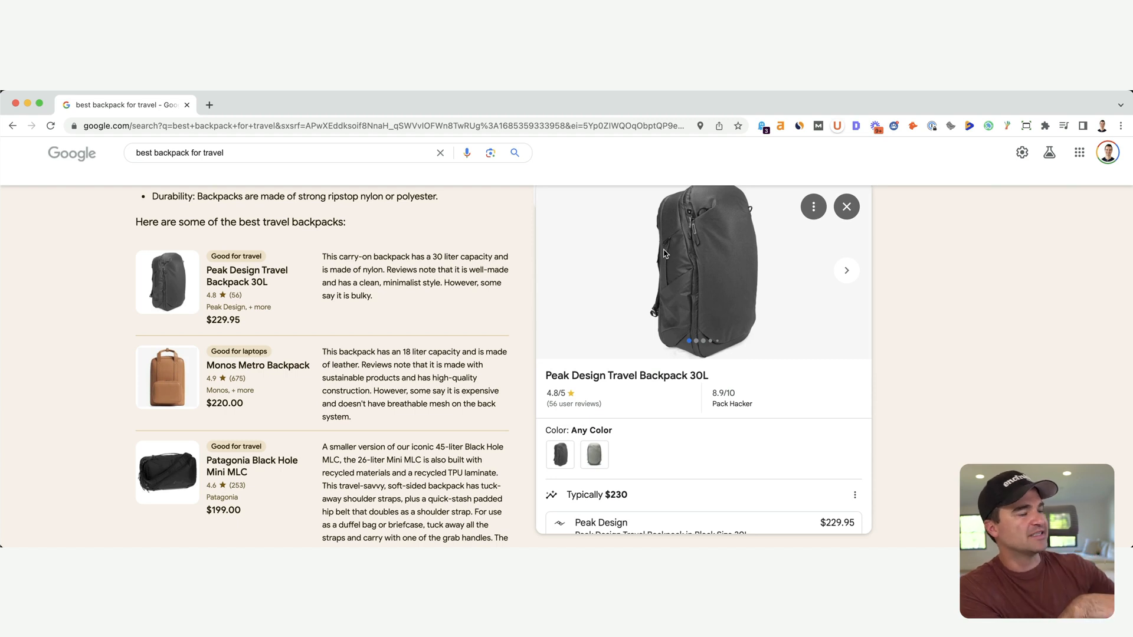
scroll(661, 306, "down", 2)
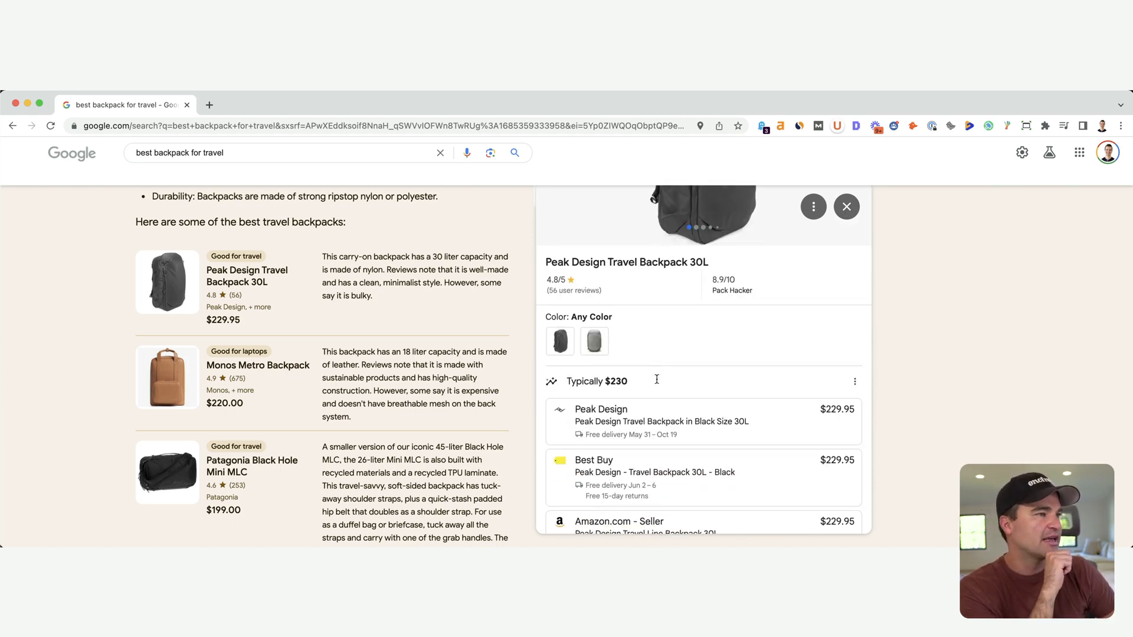
scroll(656, 381, "down", 1)
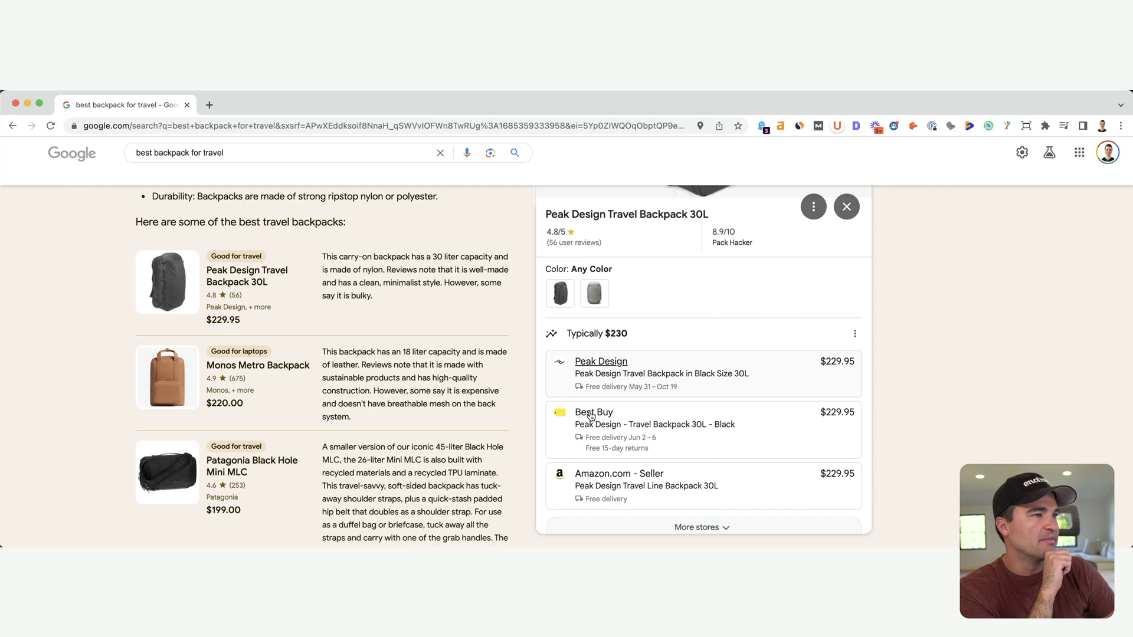
scroll(673, 399, "up", 4)
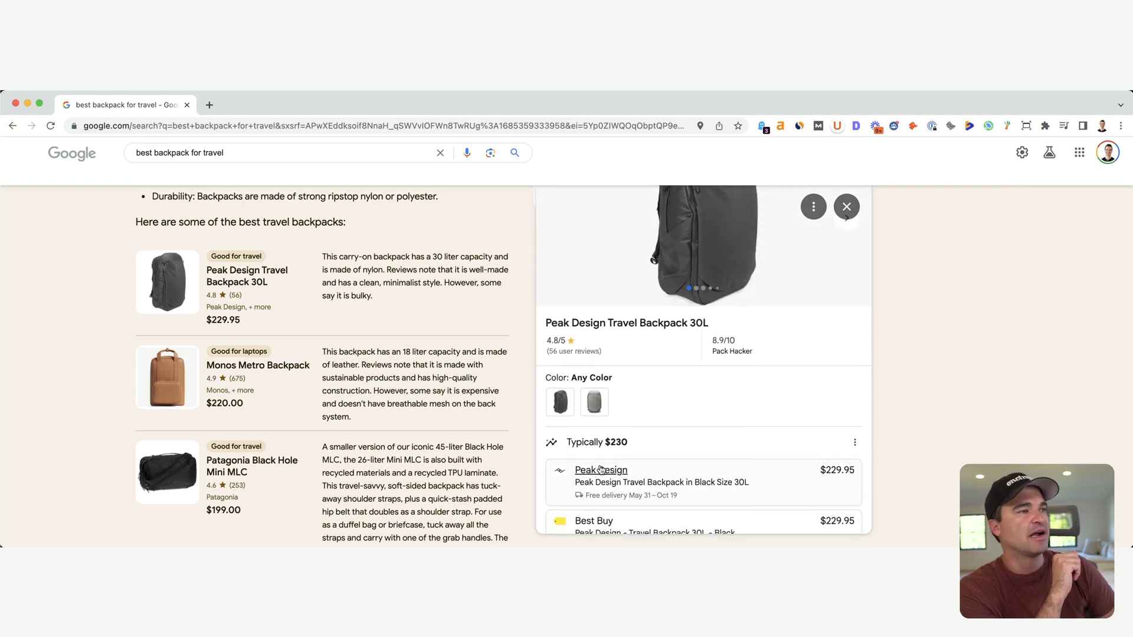
left_click(847, 208)
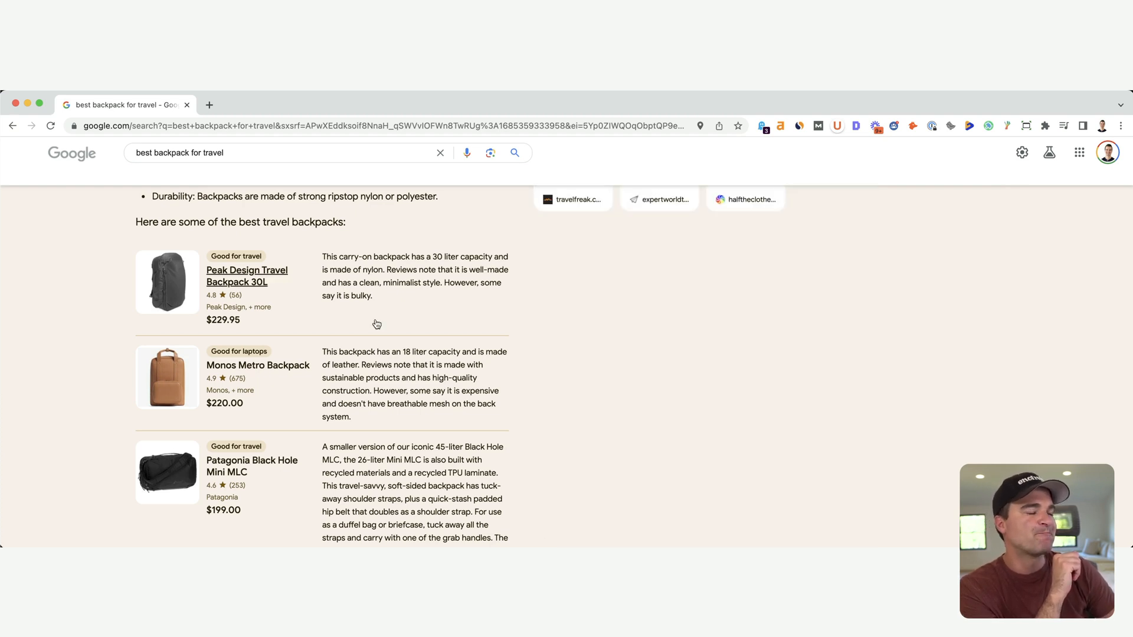
scroll(364, 325, "up", 3)
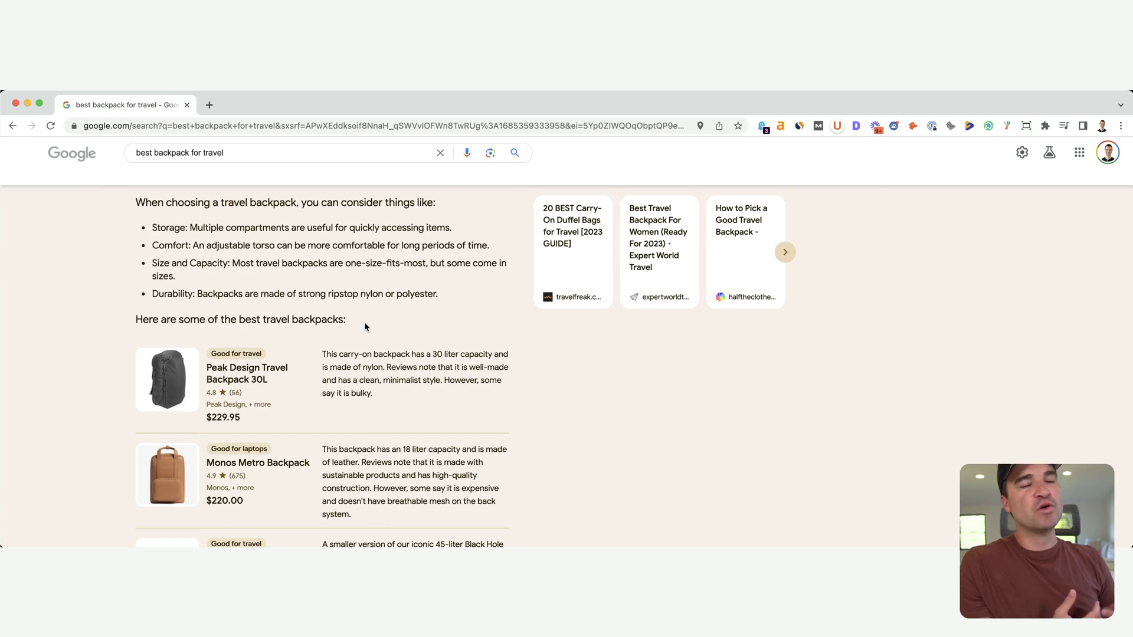
scroll(128, 352, "up", 1)
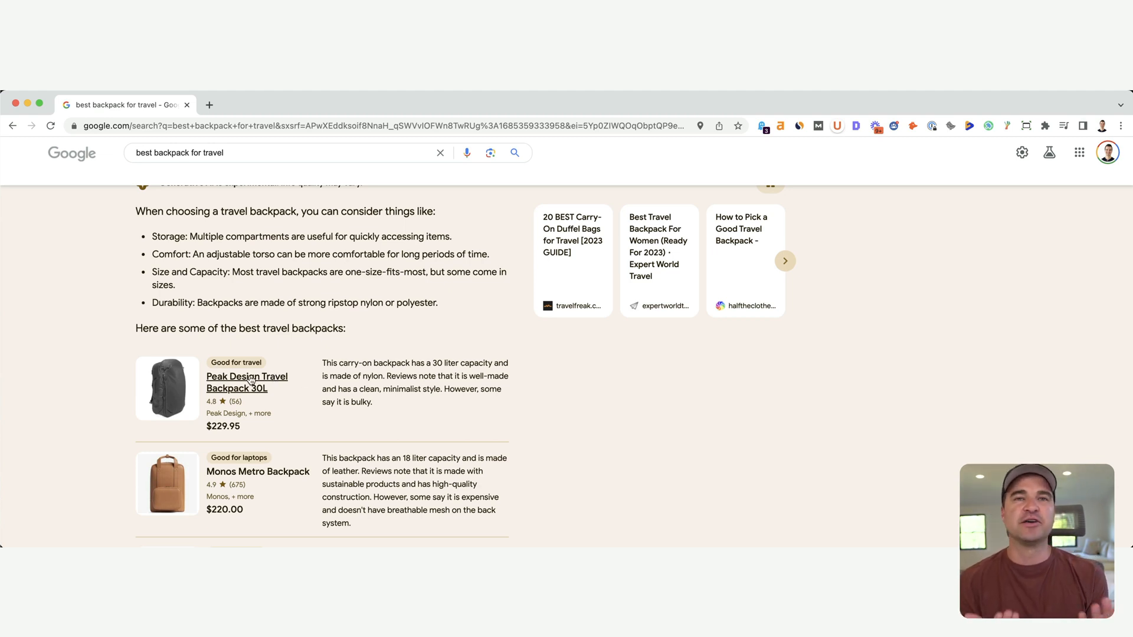
scroll(250, 381, "down", 1)
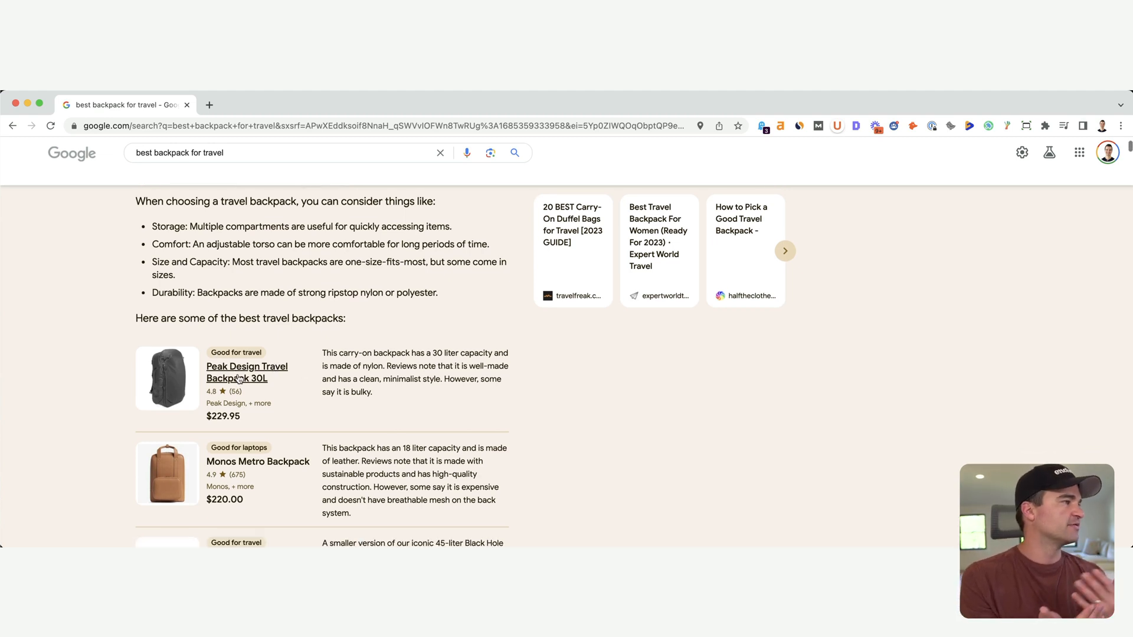
scroll(239, 379, "down", 2)
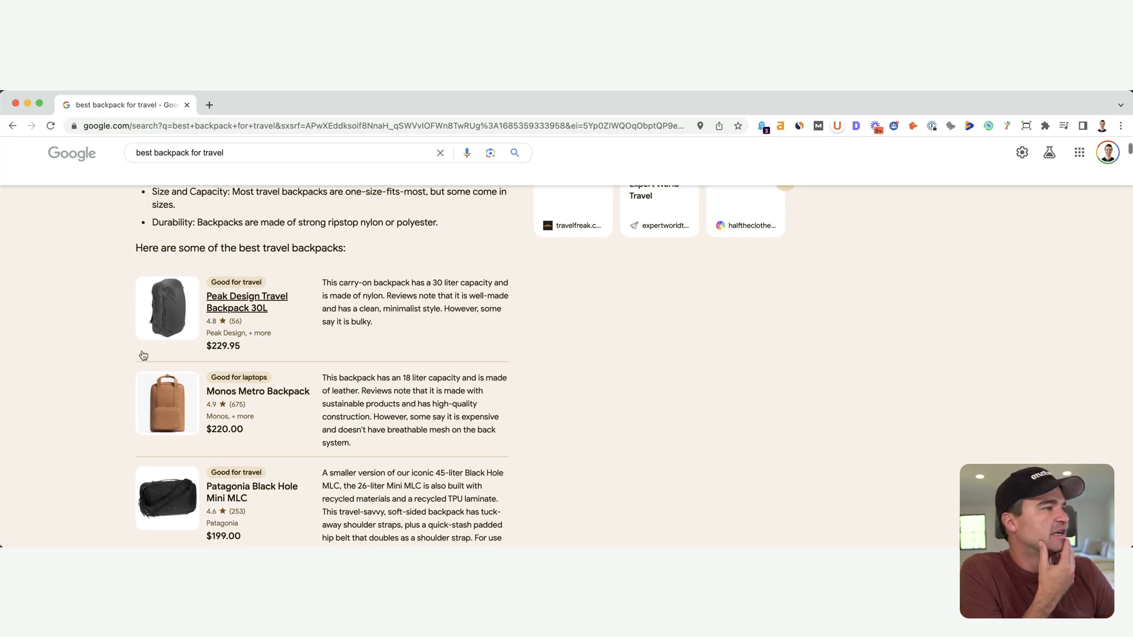
scroll(177, 364, "down", 1)
scroll(143, 356, "down", 5)
scroll(143, 355, "down", 5)
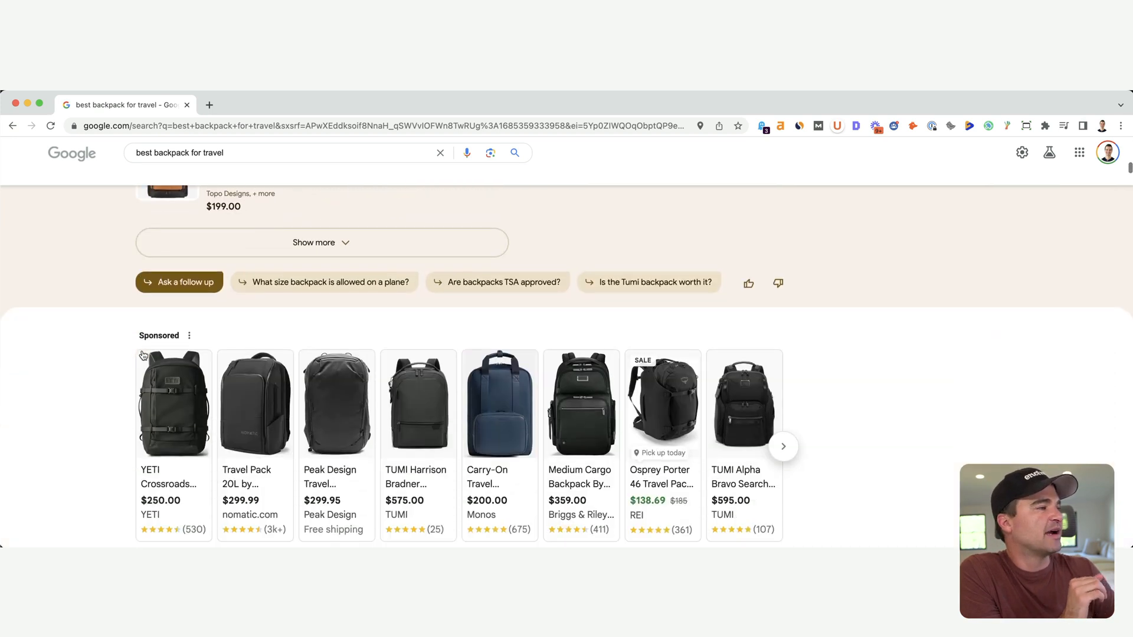
scroll(142, 356, "down", 4)
scroll(143, 354, "down", 3)
Open the New York Times Wirecutter carry-on backpacks article in a new tab, then return to the Google results
left_click_drag(147, 352, 236, 296)
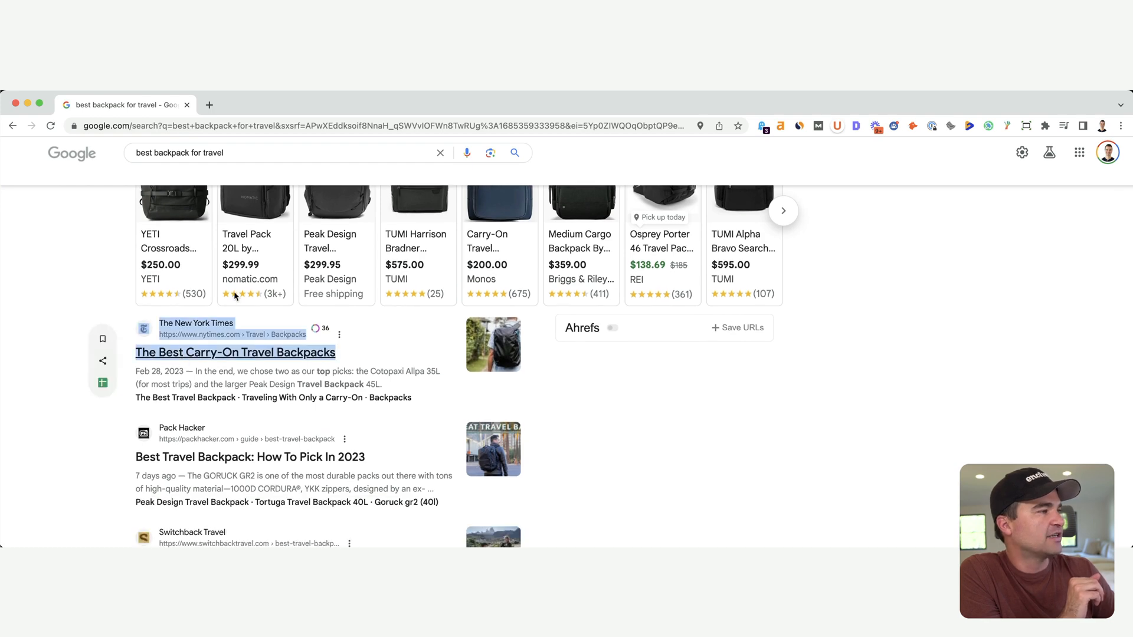
left_click_drag(236, 253, 236, 109)
left_click(236, 108)
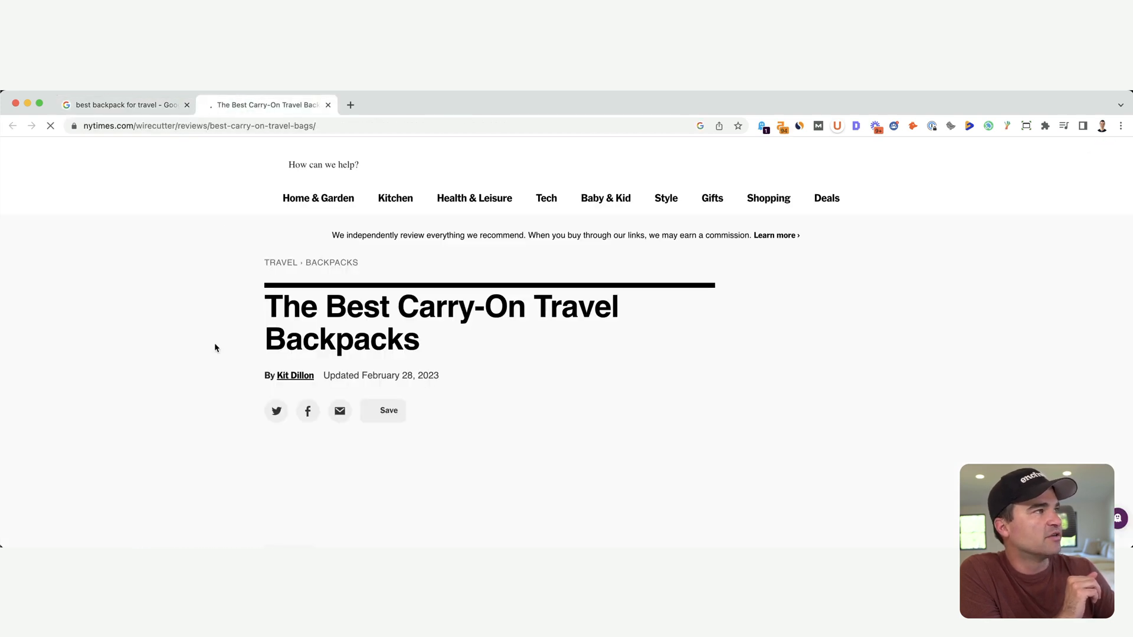
scroll(173, 375, "down", 3)
scroll(173, 375, "down", 3)
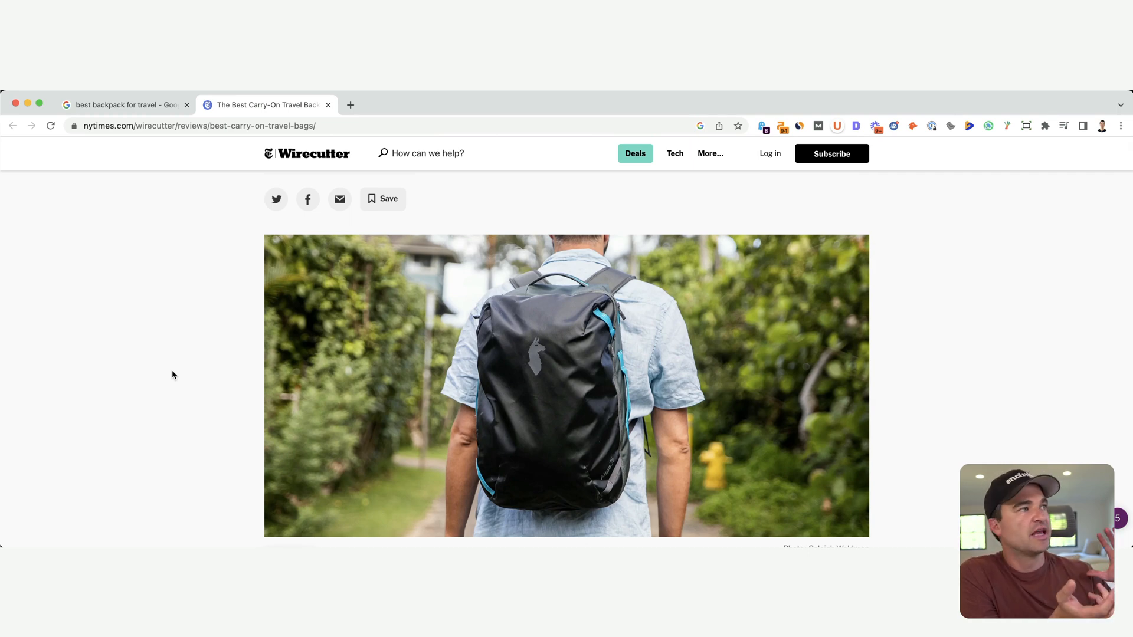
scroll(173, 375, "down", 5)
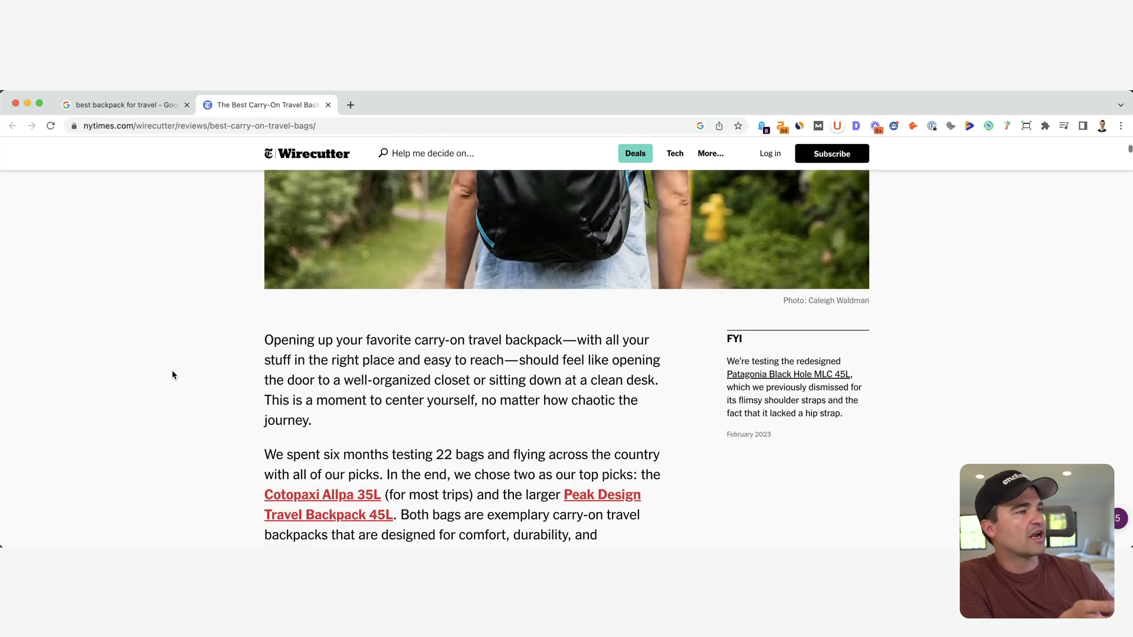
scroll(173, 374, "down", 4)
scroll(173, 375, "up", 3)
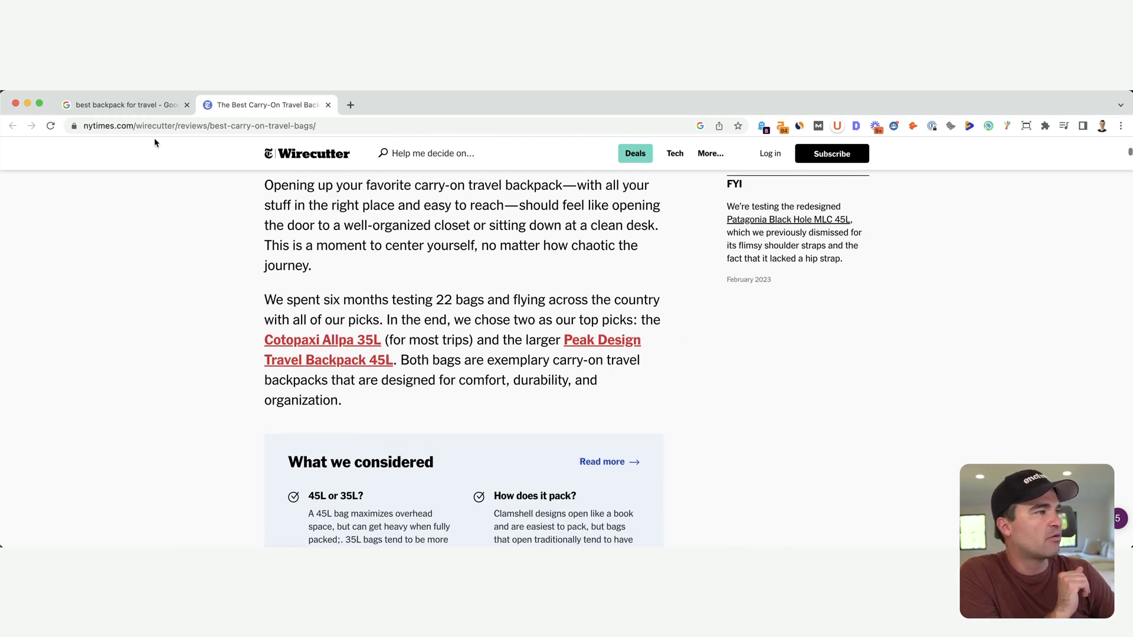
left_click(126, 107)
scroll(105, 415, "up", 4)
scroll(106, 415, "up", 5)
scroll(105, 415, "up", 5)
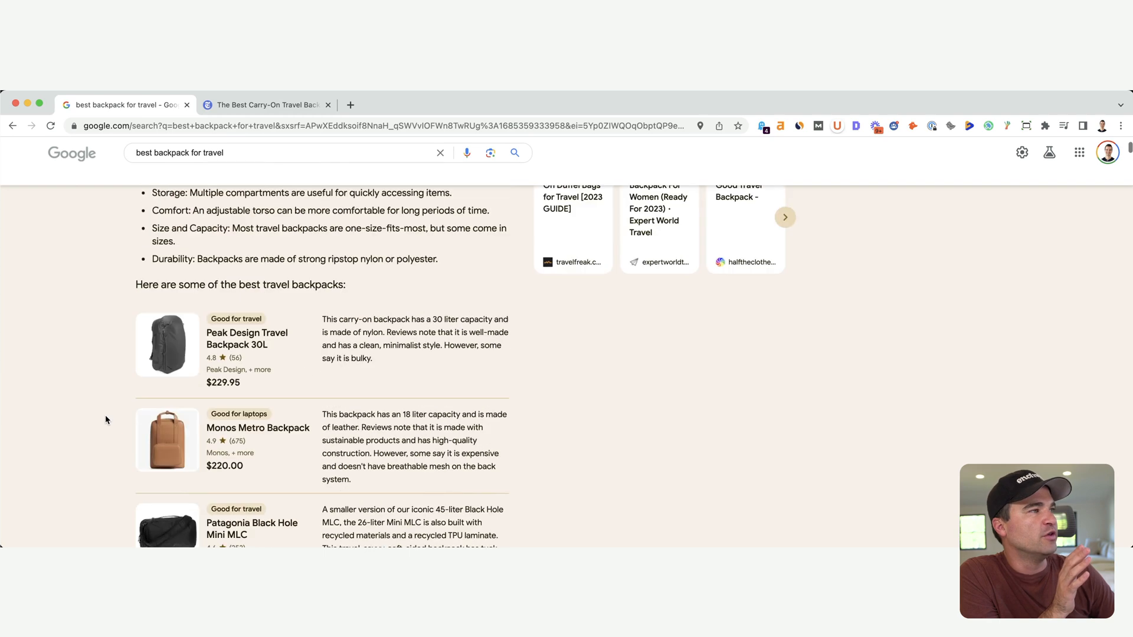
scroll(106, 414, "up", 4)
scroll(105, 416, "up", 2)
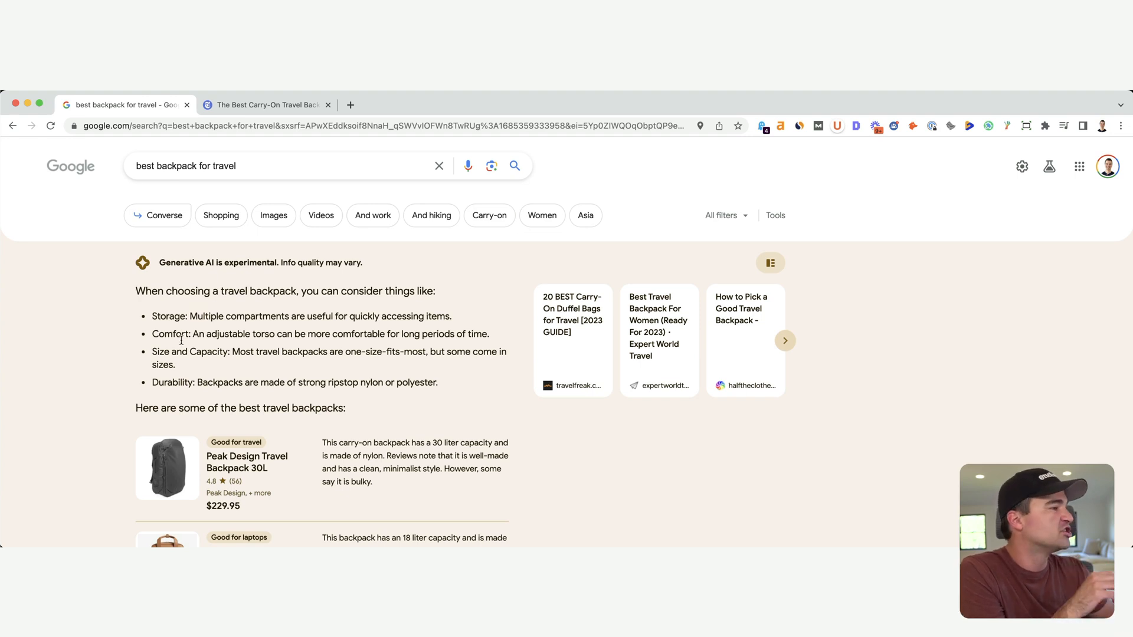
scroll(180, 351, "down", 1)
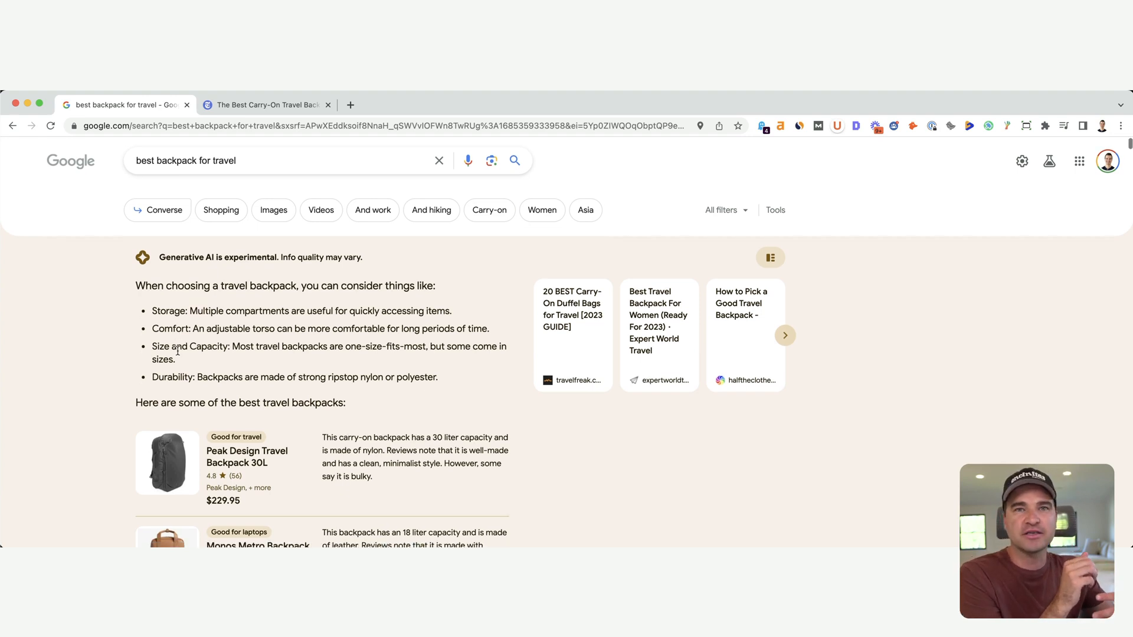
scroll(177, 352, "down", 1)
scroll(177, 351, "down", 1)
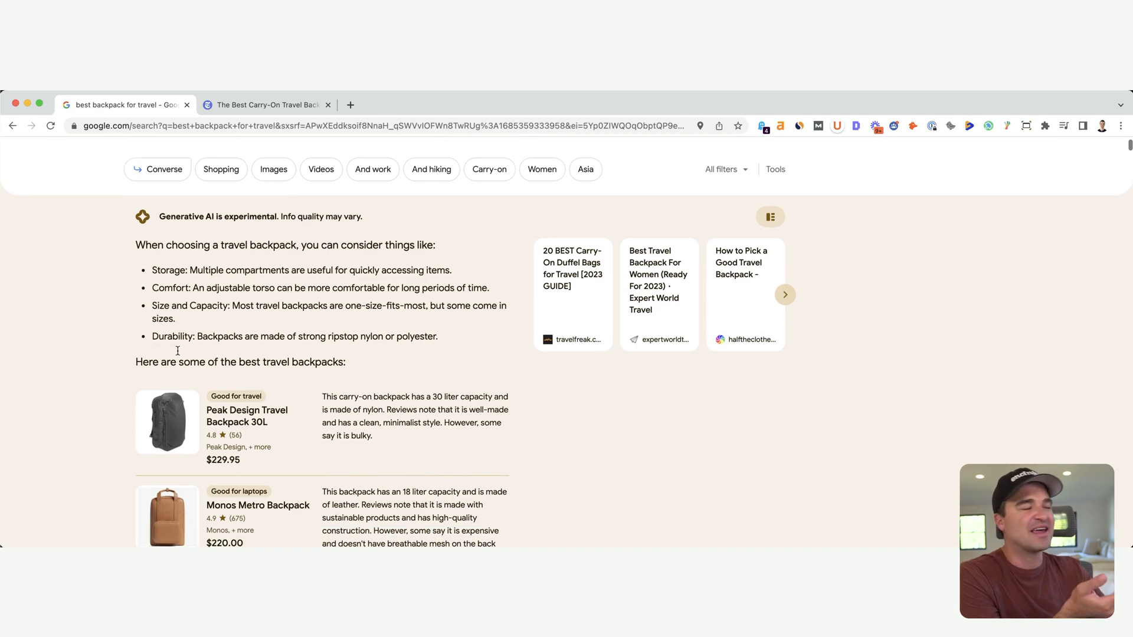
scroll(177, 352, "down", 2)
scroll(178, 354, "down", 1)
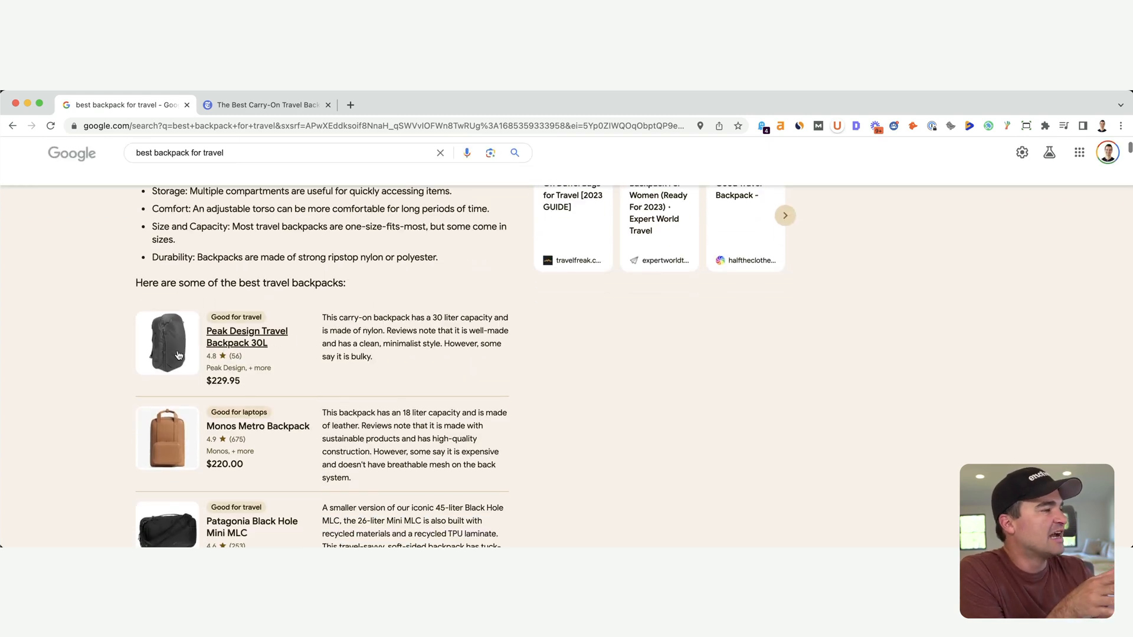
scroll(177, 354, "down", 1)
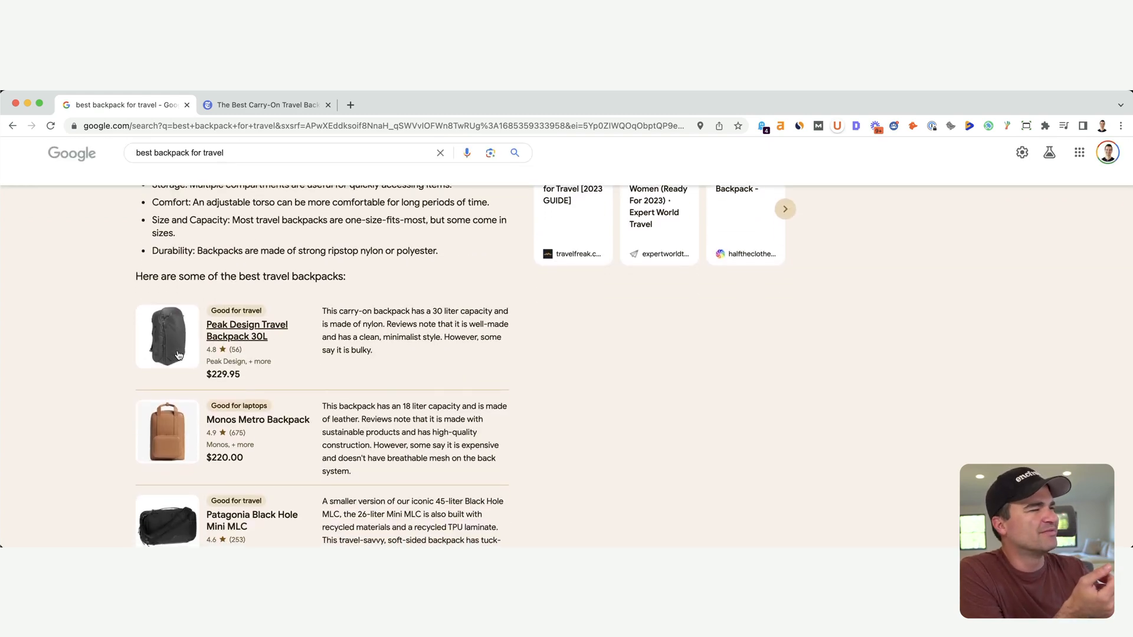
scroll(115, 345, "up", 2)
scroll(115, 346, "up", 1)
scroll(116, 346, "down", 2)
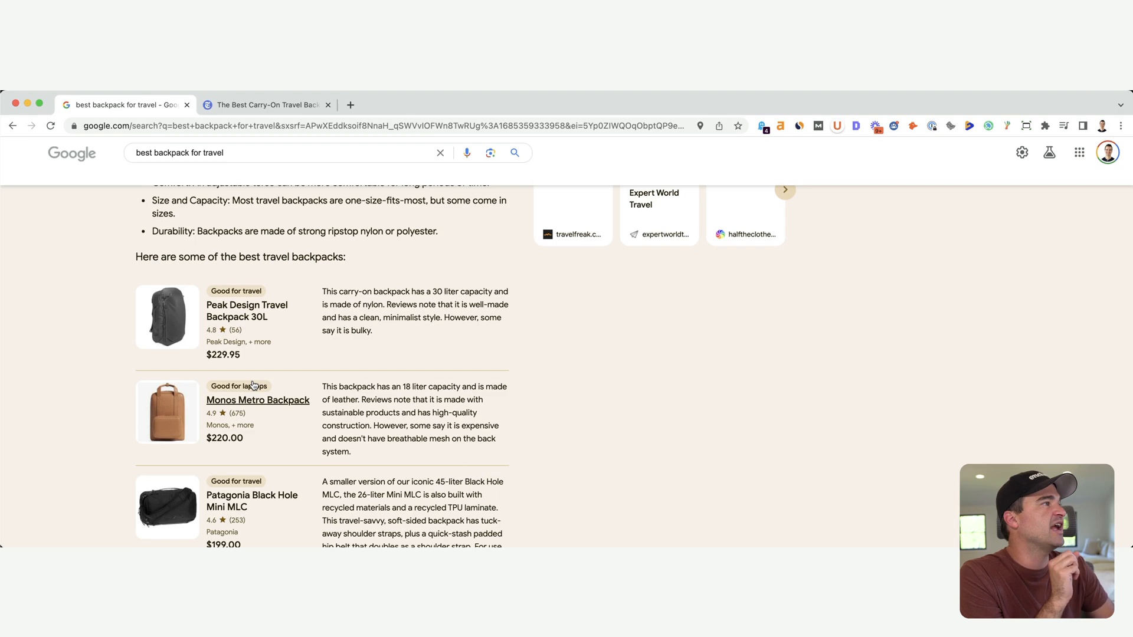
scroll(255, 382, "up", 4)
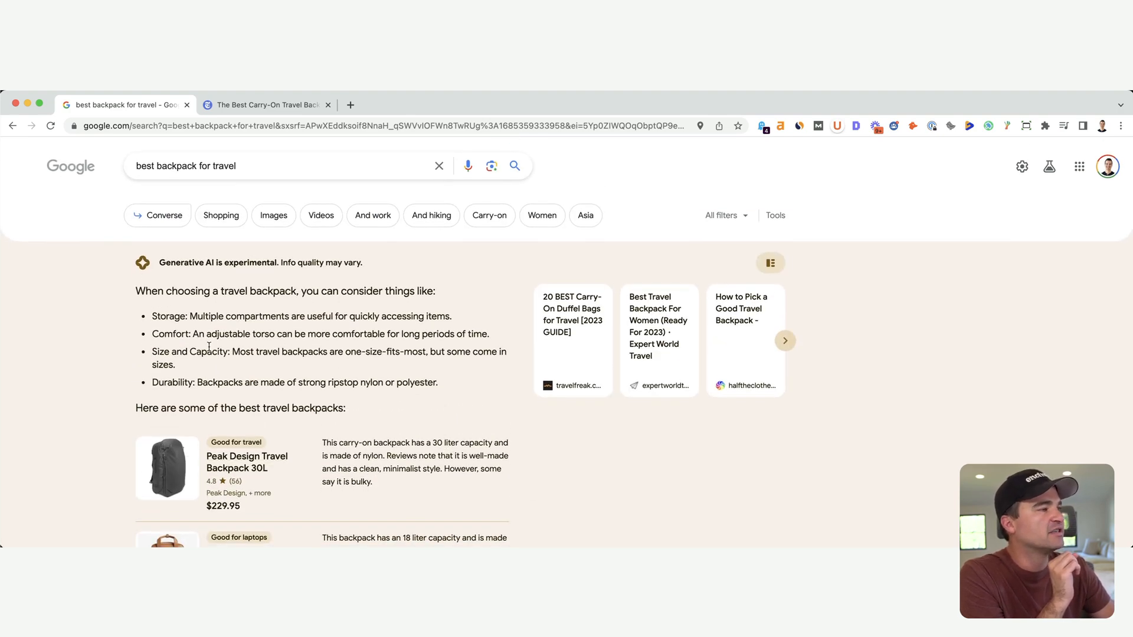
scroll(209, 347, "down", 1)
scroll(209, 347, "down", 2)
scroll(210, 348, "down", 6)
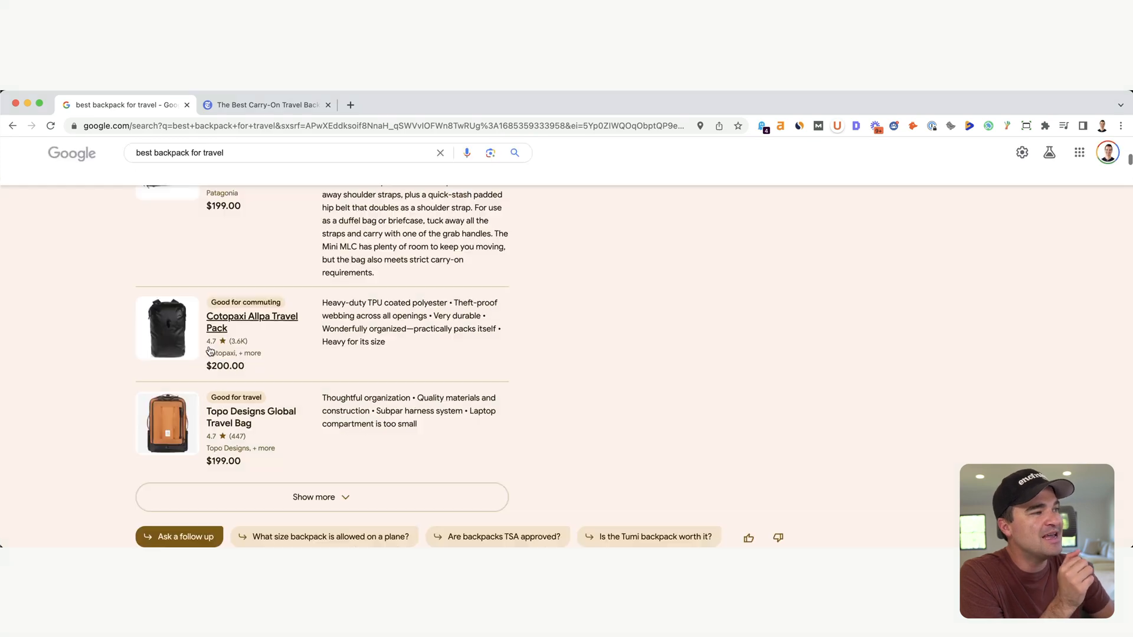
scroll(209, 347, "up", 4)
scroll(209, 348, "up", 1)
scroll(209, 352, "up", 3)
scroll(265, 354, "up", 3)
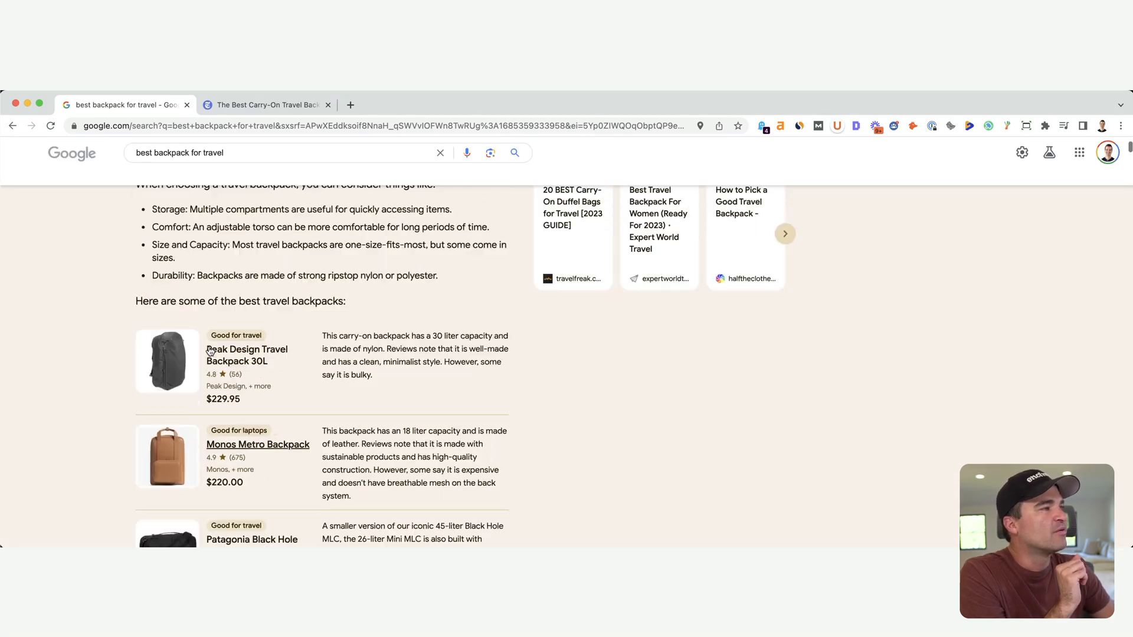
scroll(301, 363, "up", 3)
left_click_drag(124, 291, 448, 387)
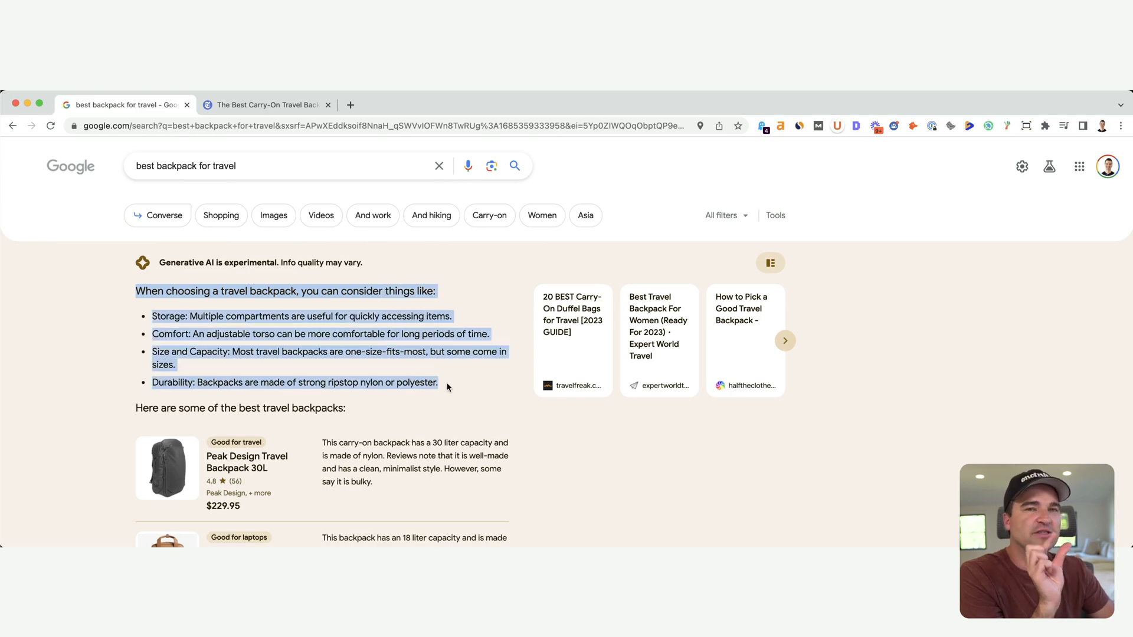
scroll(266, 394, "down", 5)
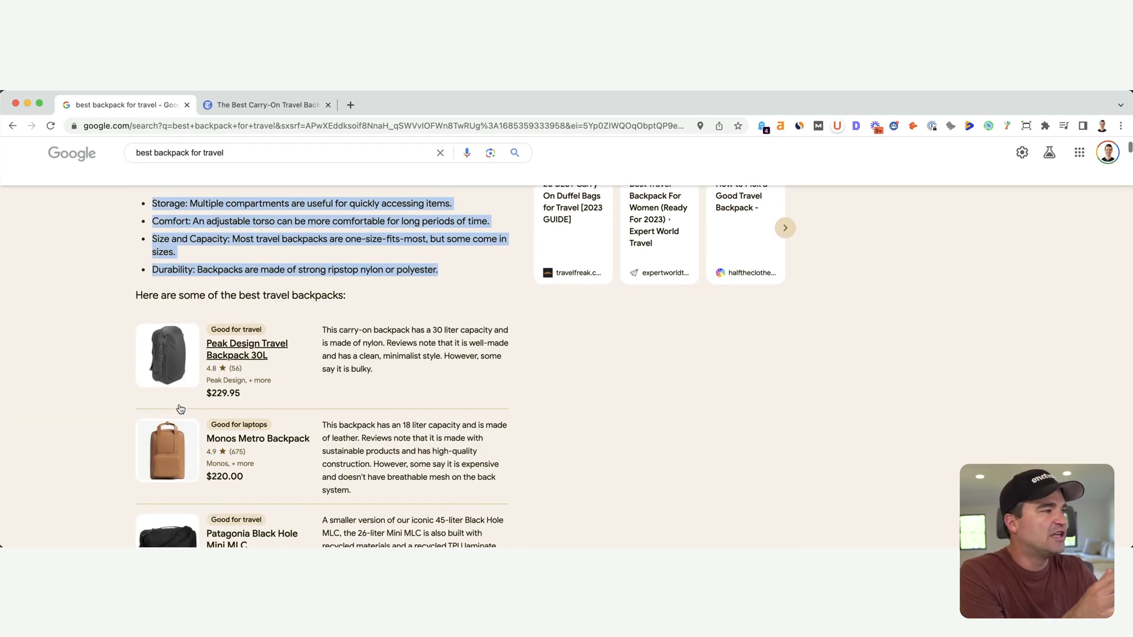
scroll(266, 394, "down", 4)
scroll(180, 407, "up", 3)
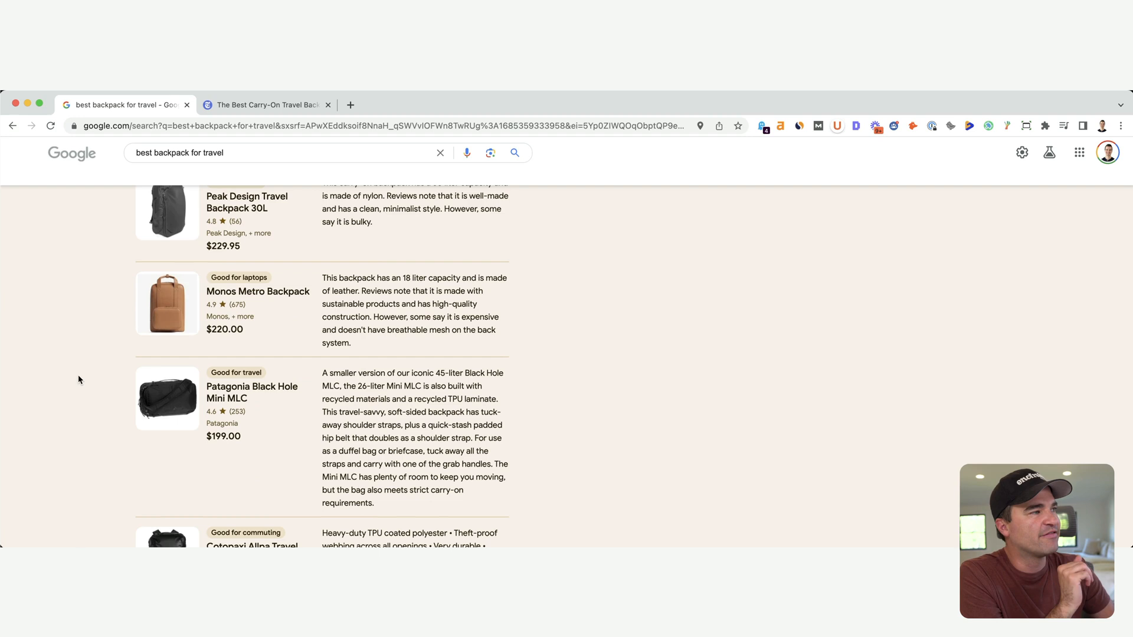
left_click(237, 401)
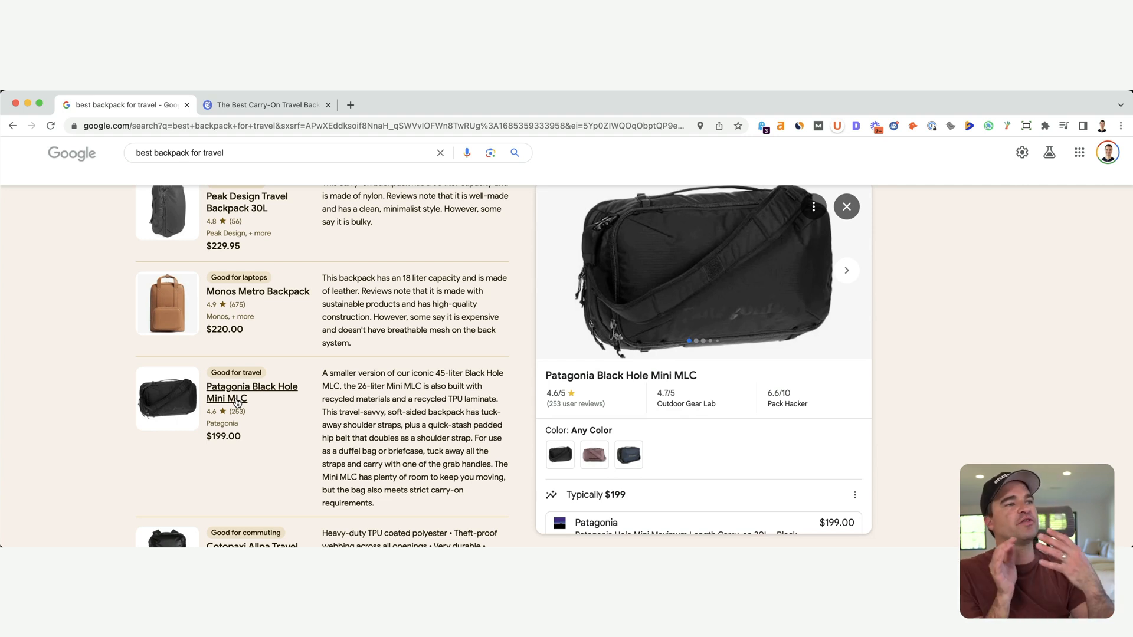
left_click(847, 207)
scroll(388, 335, "up", 8)
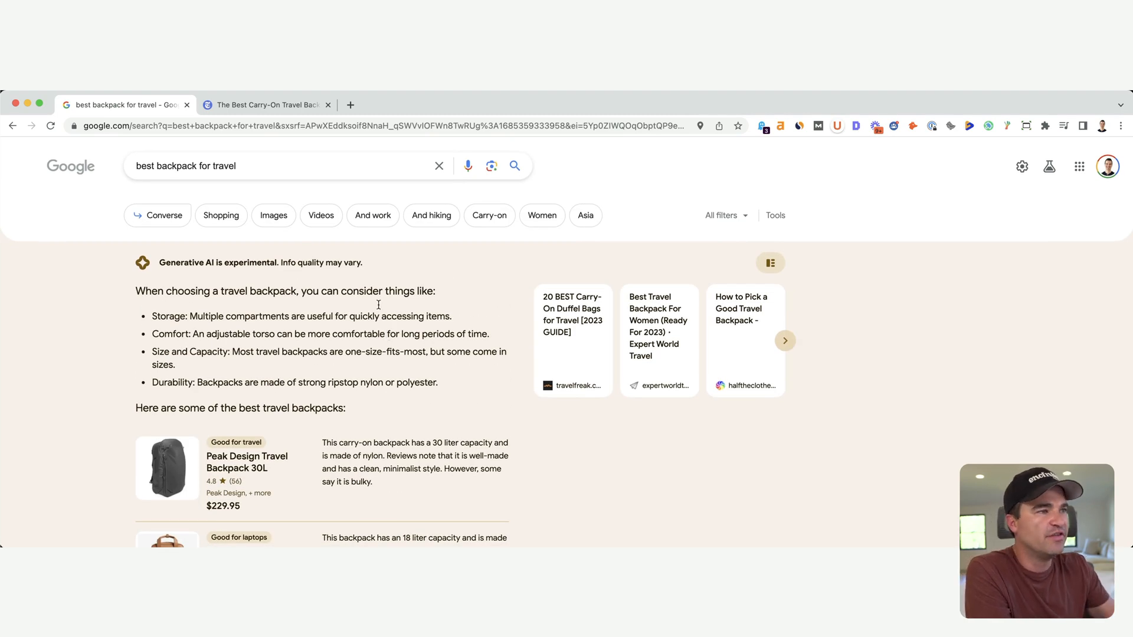
left_click(264, 105)
scroll(217, 352, "up", 10)
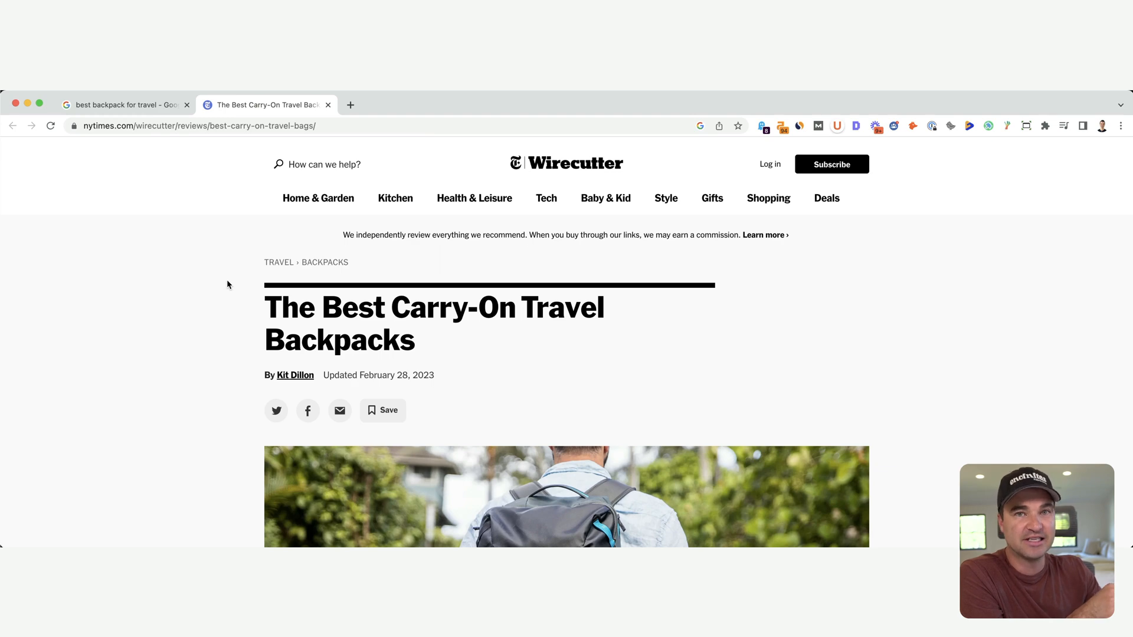
left_click(115, 105)
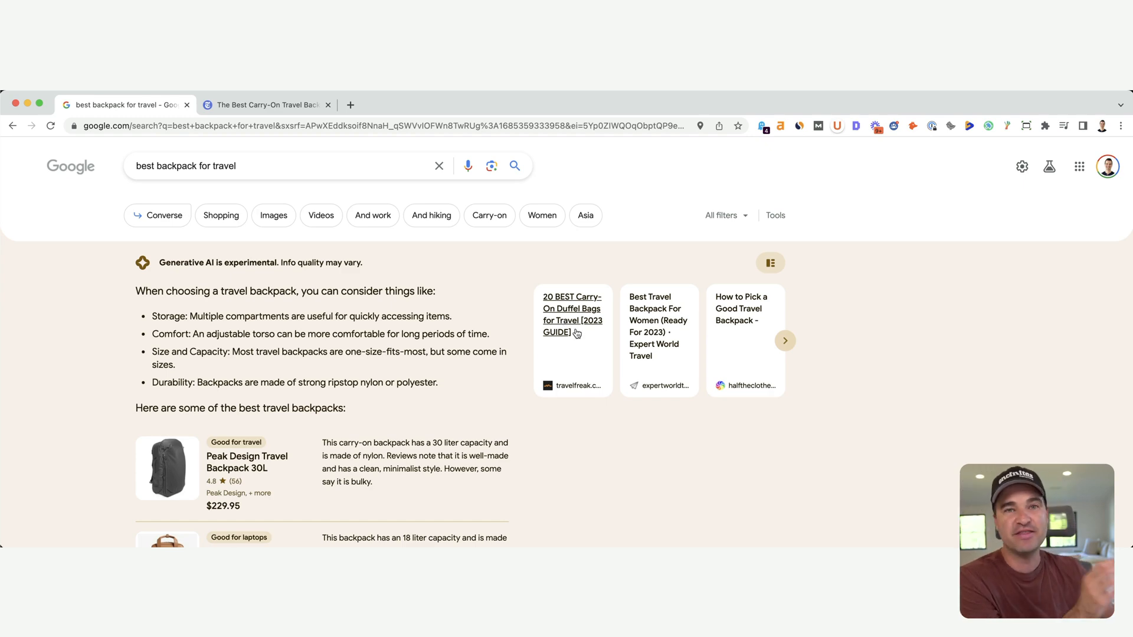
scroll(578, 334, "down", 10)
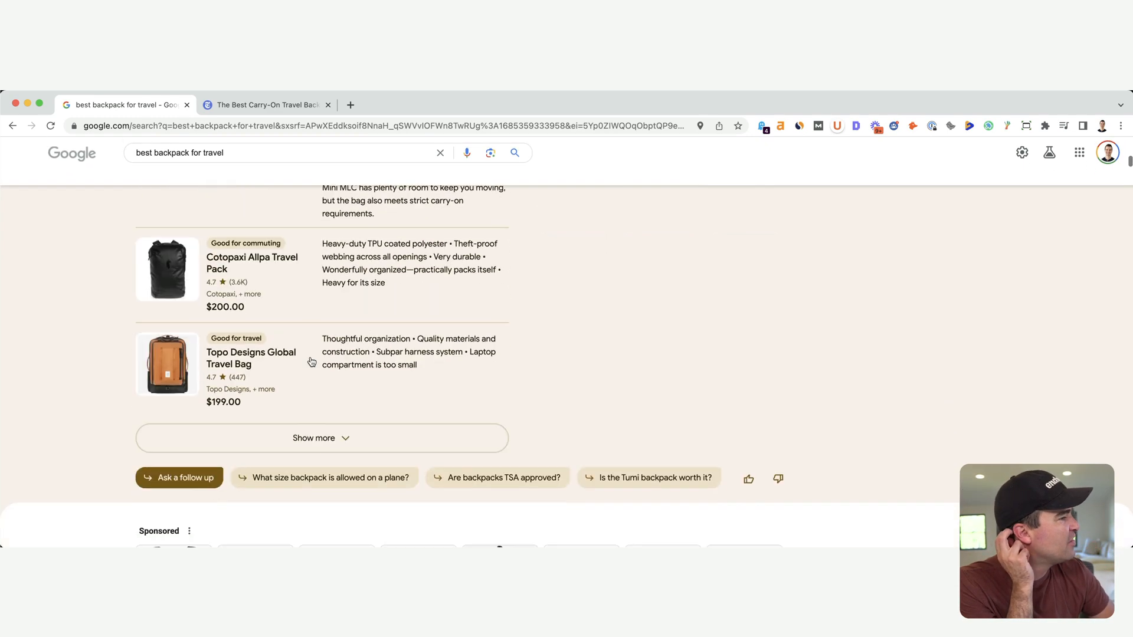
scroll(311, 362, "down", 5)
scroll(311, 362, "down", 5)
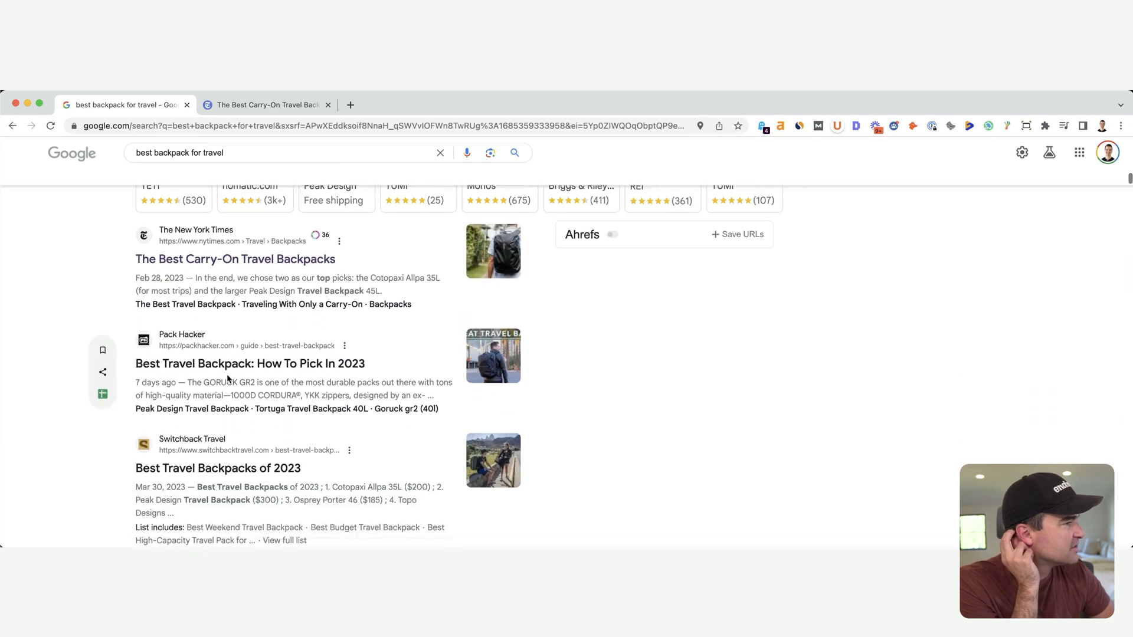
scroll(228, 379, "down", 3)
scroll(227, 380, "down", 3)
scroll(228, 379, "down", 3)
scroll(227, 379, "down", 3)
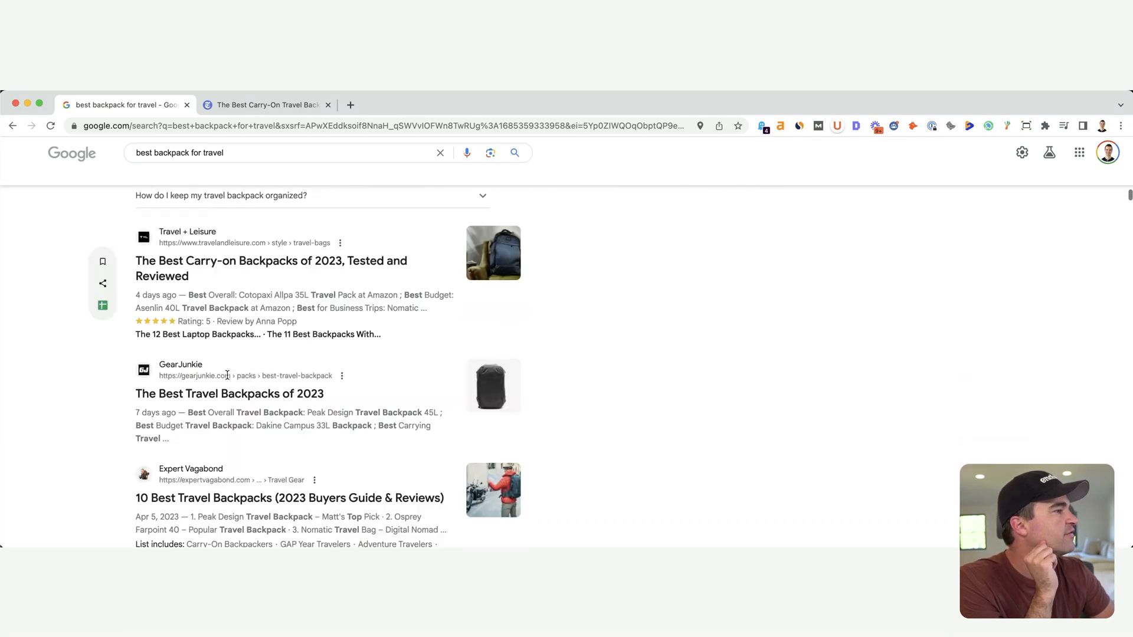
scroll(227, 375, "down", 3)
scroll(228, 376, "down", 3)
scroll(228, 376, "down", 3)
scroll(227, 376, "down", 3)
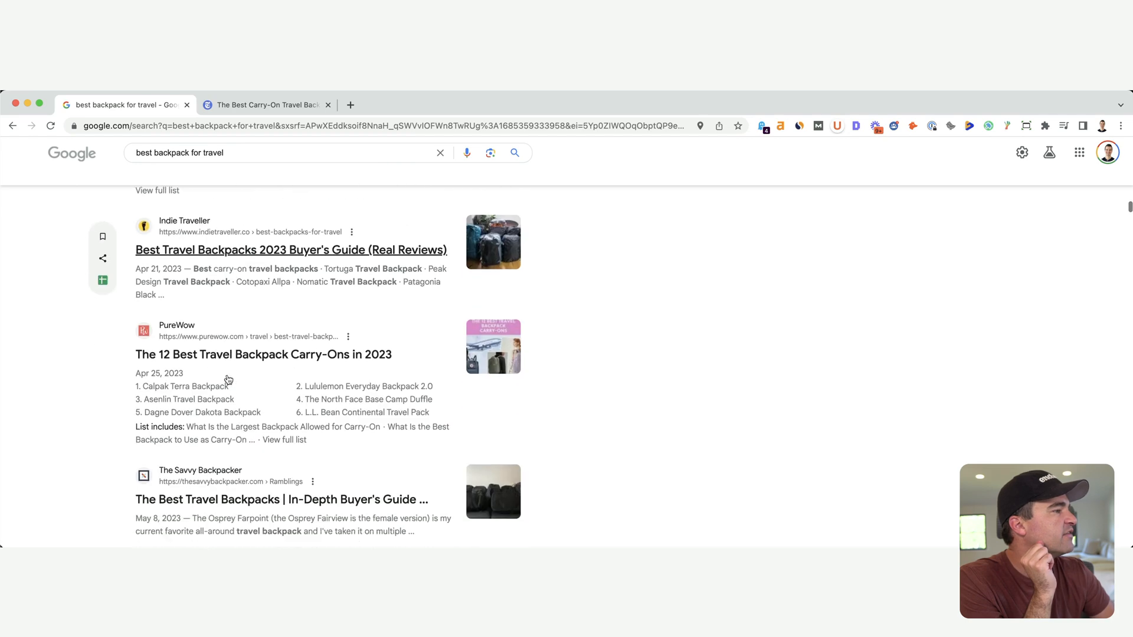
scroll(228, 380, "down", 1)
scroll(227, 379, "up", 3)
scroll(228, 380, "up", 4)
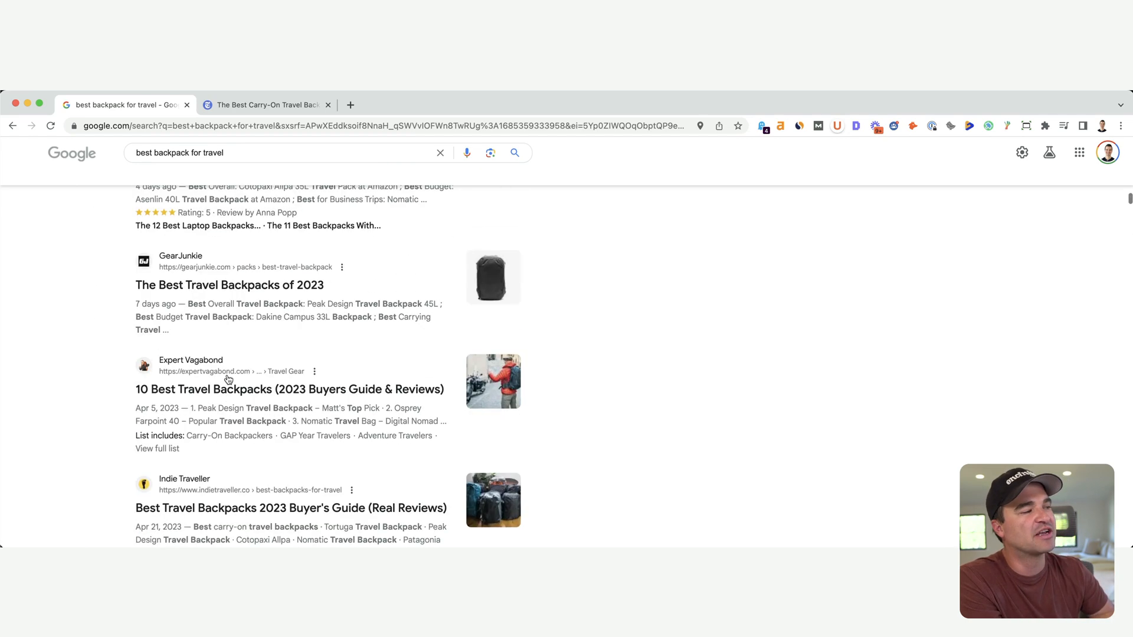
scroll(228, 379, "up", 3)
scroll(228, 379, "up", 3)
scroll(227, 379, "up", 3)
scroll(227, 379, "up", 3)
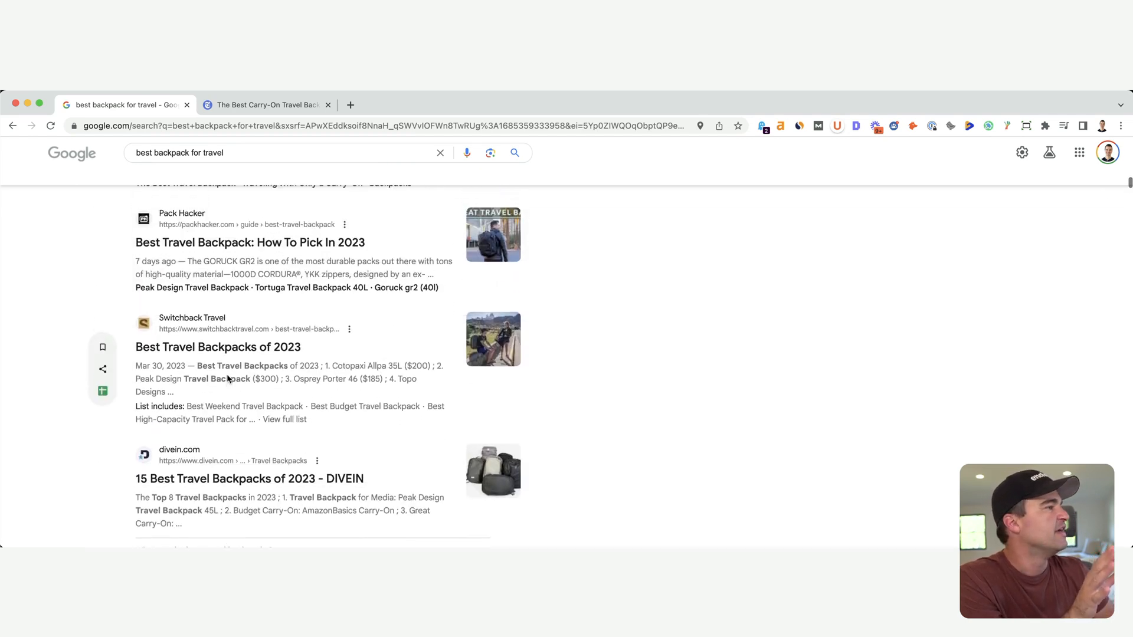
scroll(228, 379, "up", 3)
scroll(227, 379, "up", 3)
scroll(228, 379, "up", 4)
scroll(227, 379, "up", 3)
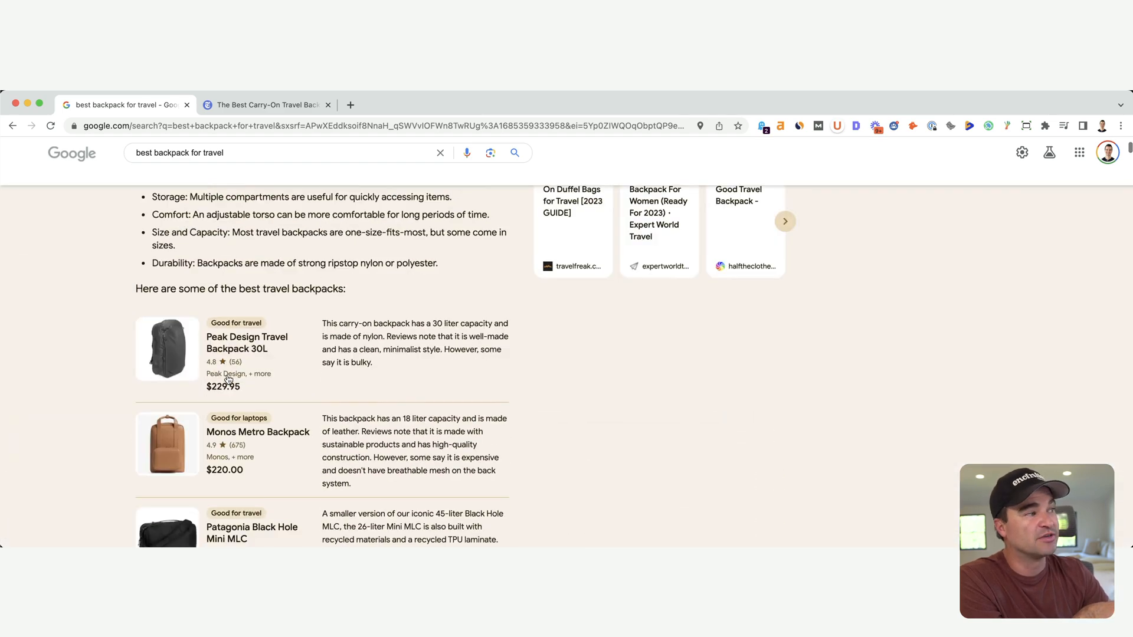
scroll(228, 380, "up", 4)
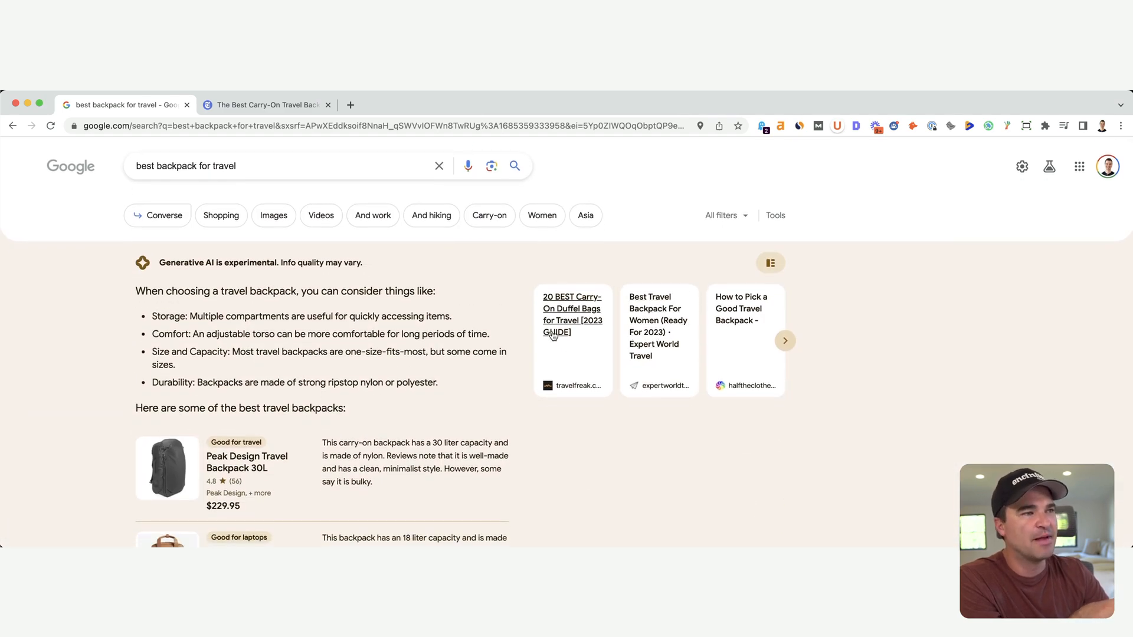
Open the TravelFreak carry-on duffel bags guide from the AI overview's first source card
left_click(554, 334)
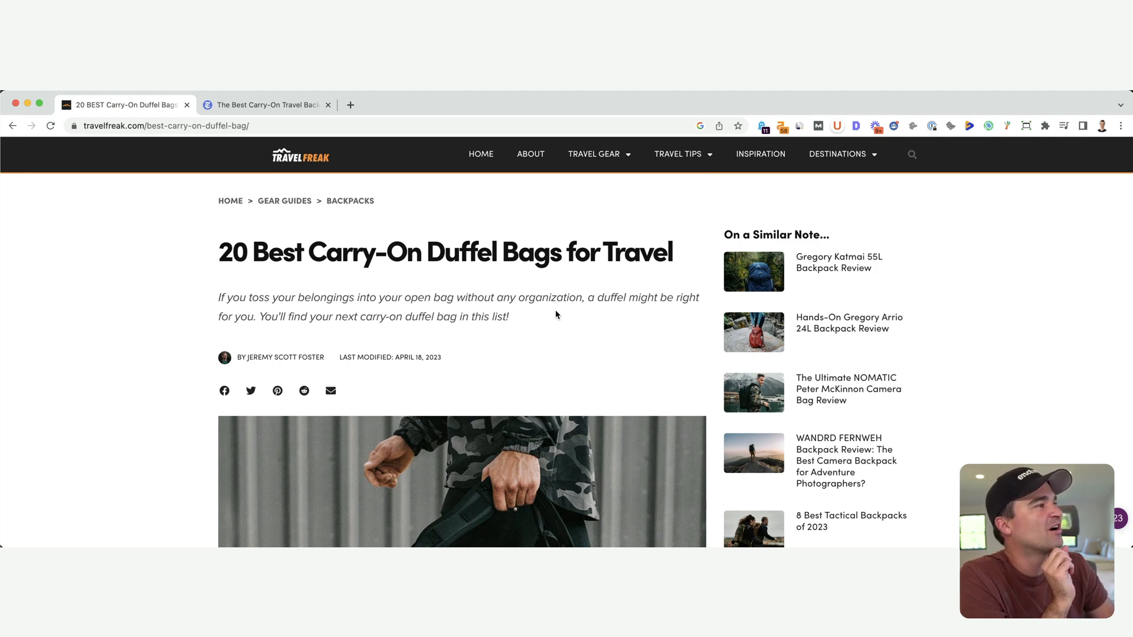
Go back from TravelFreak to the backpack search results
left_click(13, 125)
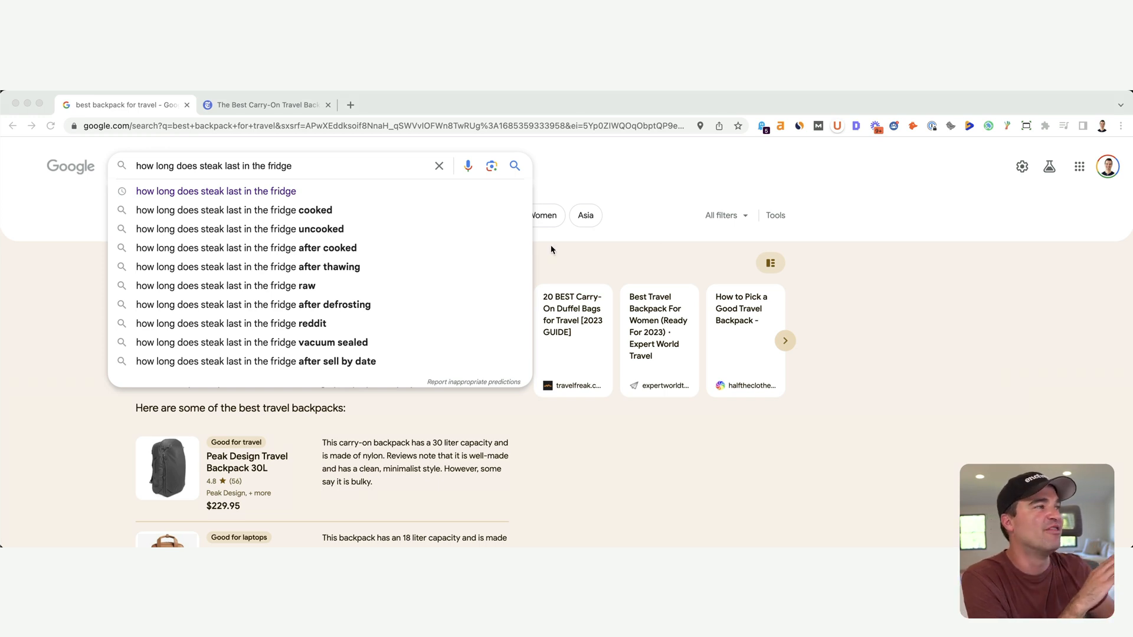
Run 'how long does steak last in the fridge' and select the '3 to 5 days' snippet answer
left_click(176, 194)
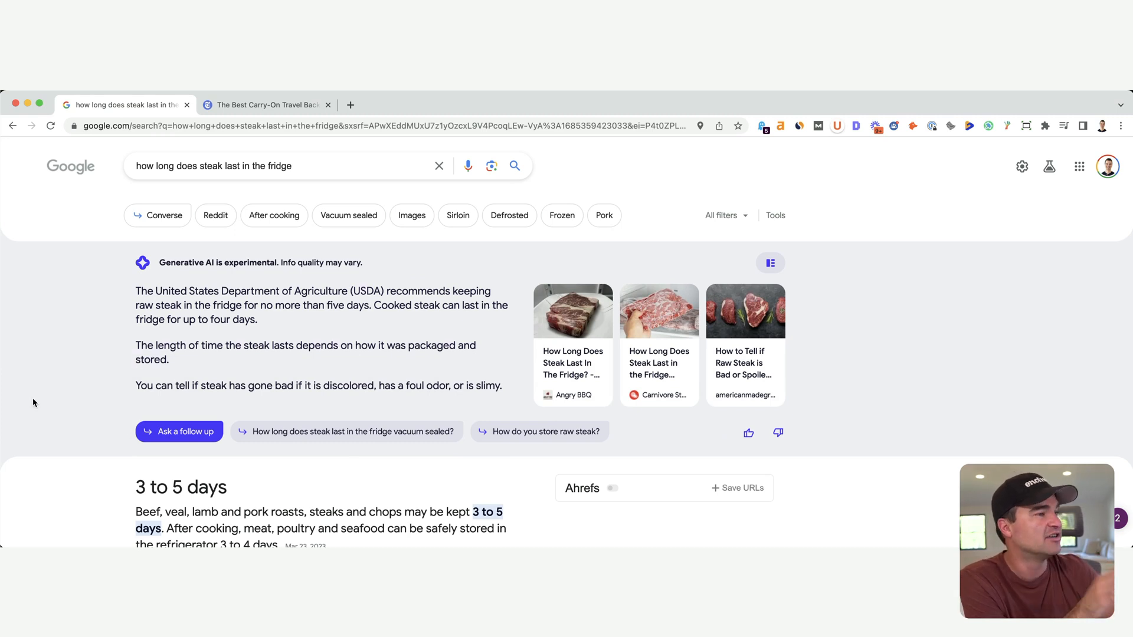
scroll(32, 403, "down", 2)
scroll(33, 403, "down", 1)
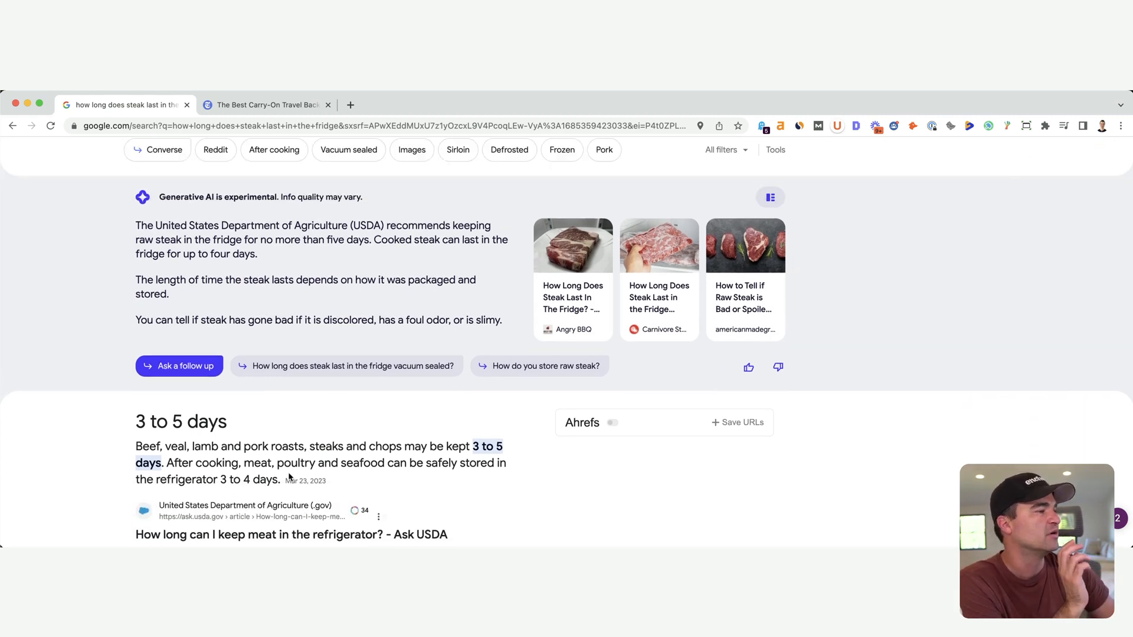
scroll(289, 478, "down", 1)
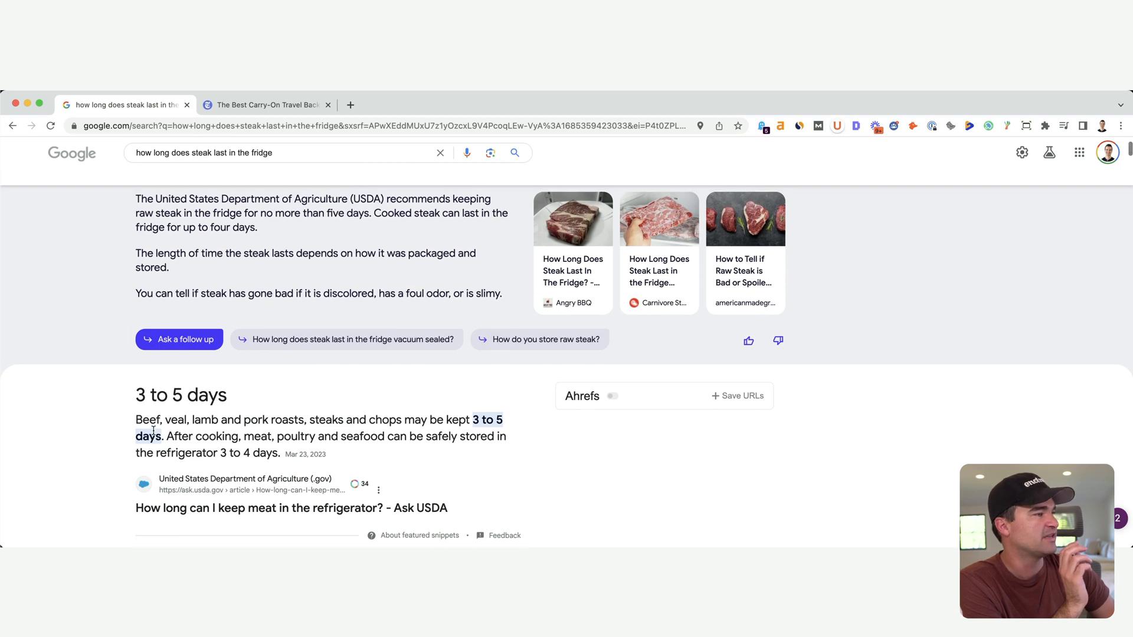
scroll(152, 429, "up", 1)
left_click_drag(137, 412, 226, 412)
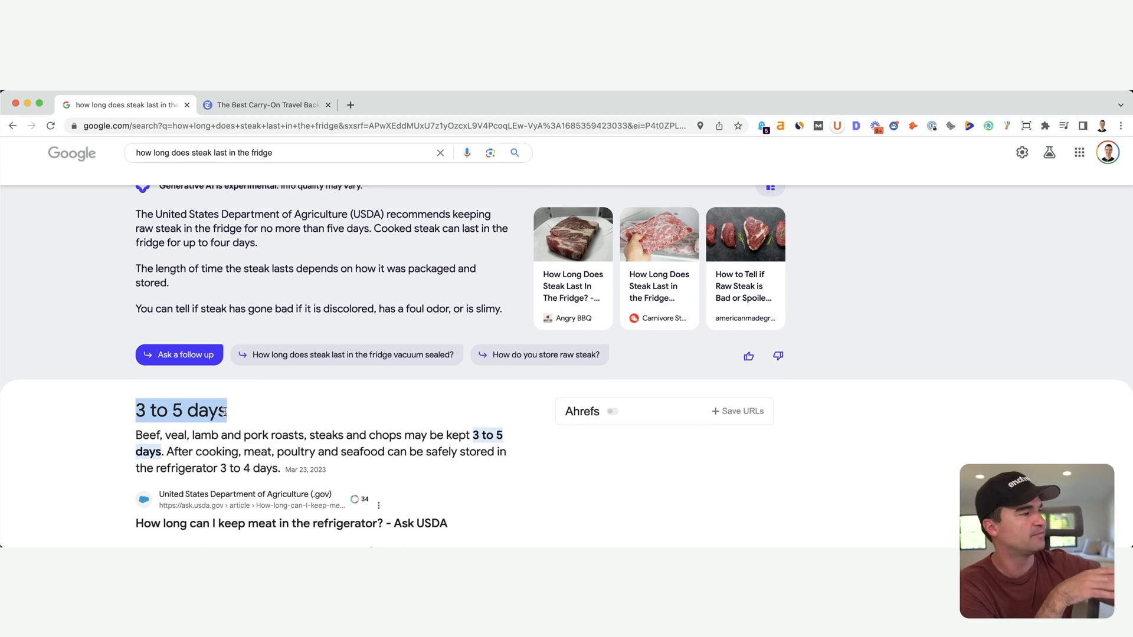
left_click_drag(472, 435, 516, 440)
scroll(279, 416, "up", 2)
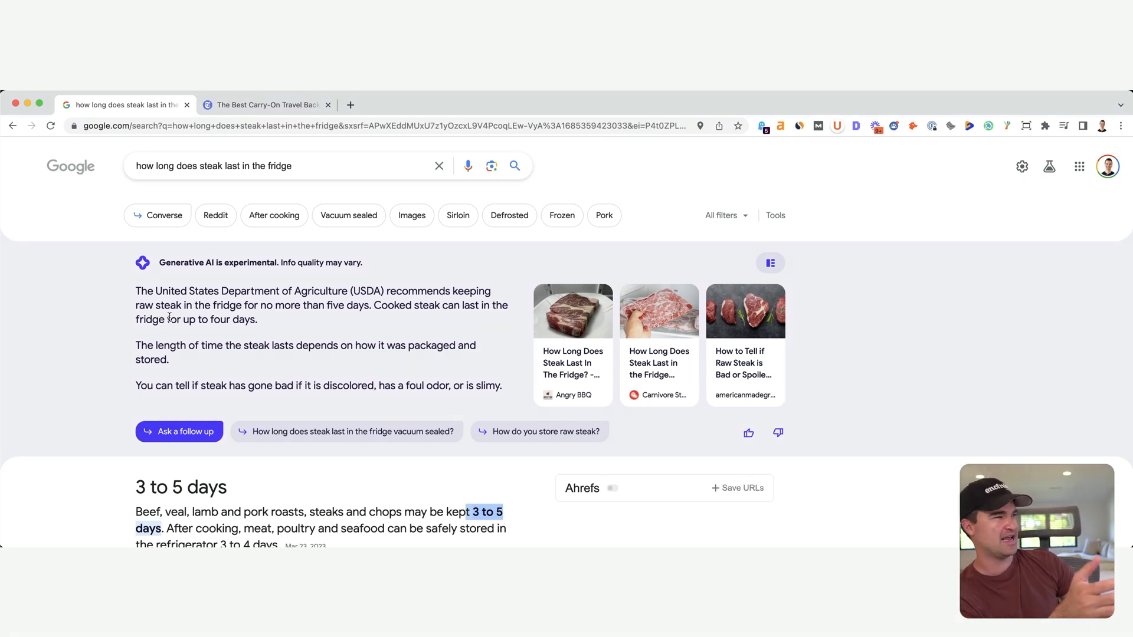
Select the 'no more than five days' figure in the steak AI answer
left_click_drag(260, 306, 370, 306)
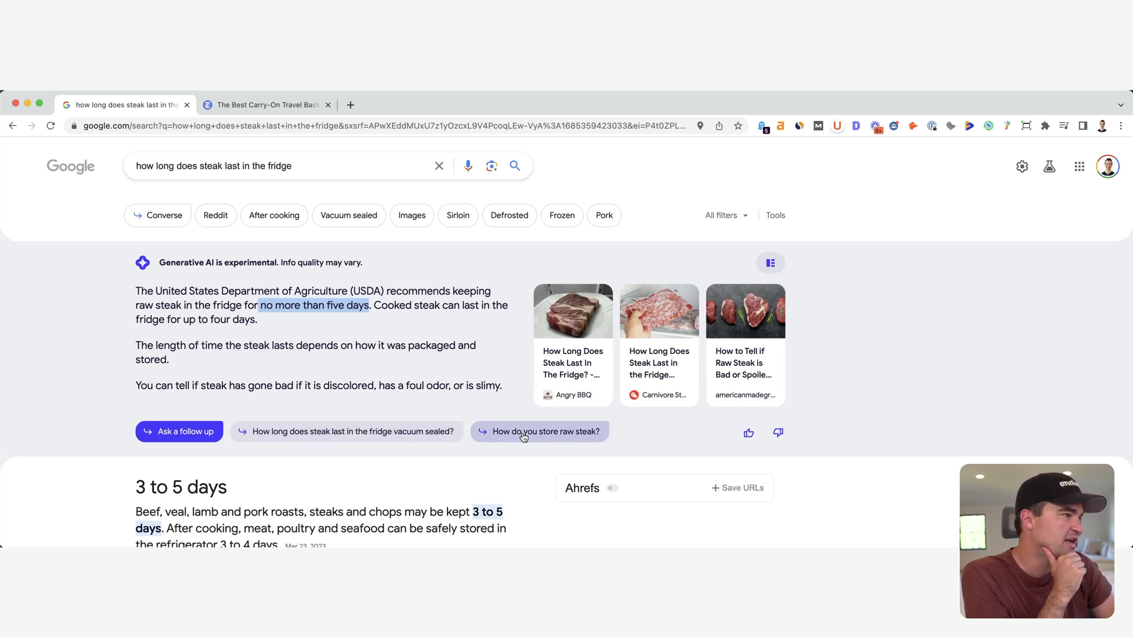
scroll(110, 397, "down", 1)
scroll(110, 382, "down", 1)
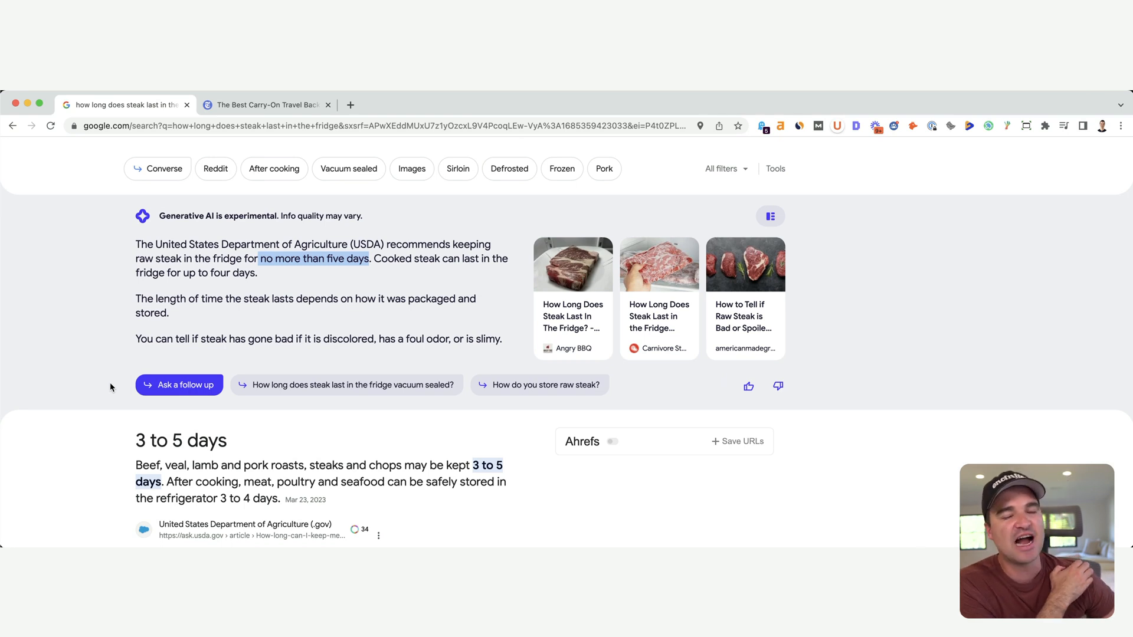
scroll(110, 382, "up", 1)
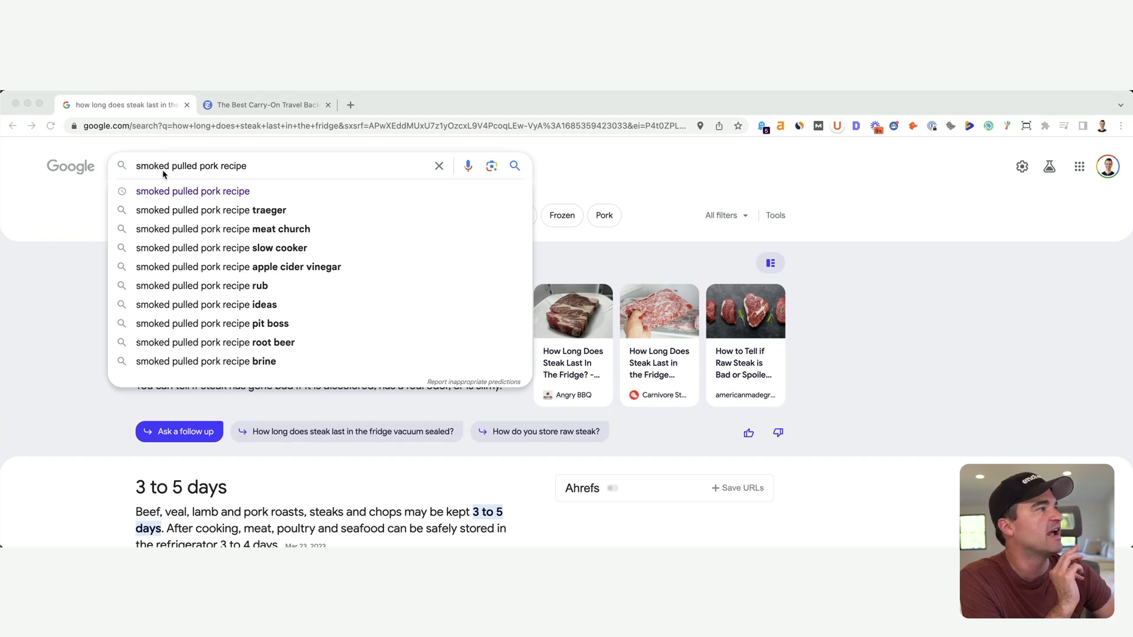
Search Google for "smoked pulled pork recipe" to bring up its recipe cards
left_click(248, 166)
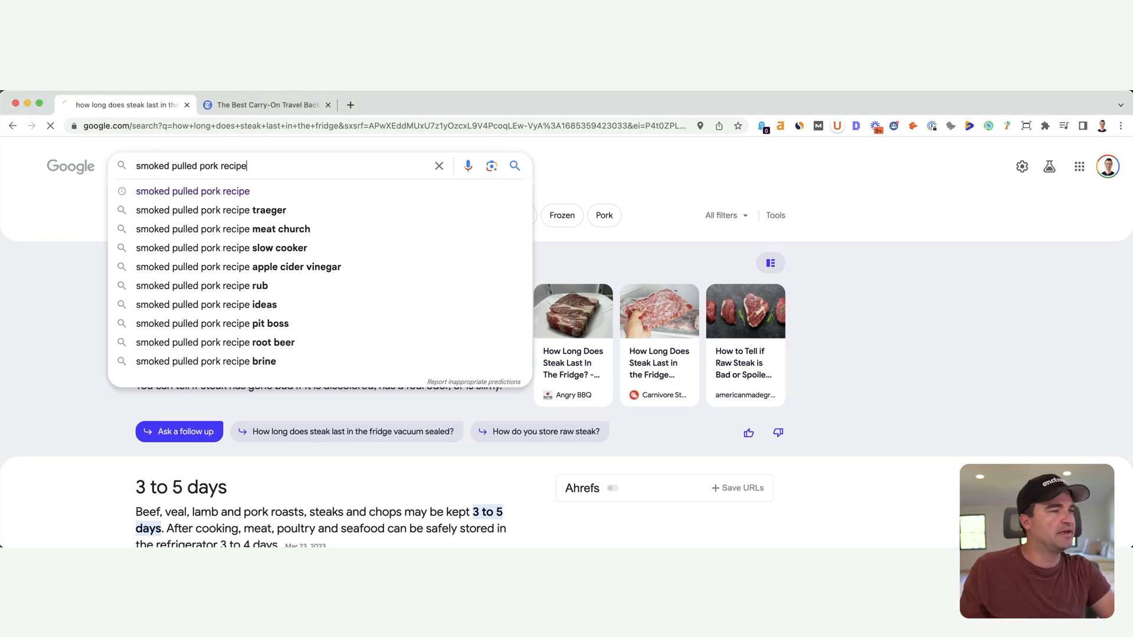
key("Return")
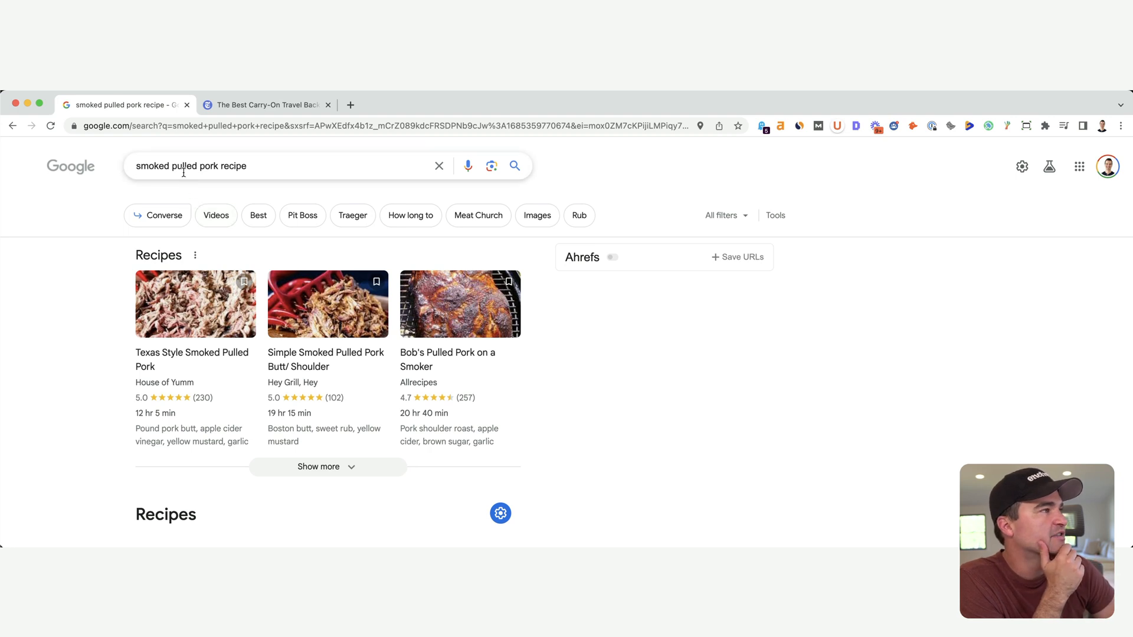
Replace "pulled pork recipe" with "brisket recipe" and run the smoked brisket search
left_click_drag(172, 166, 248, 166)
type("brisket recipe")
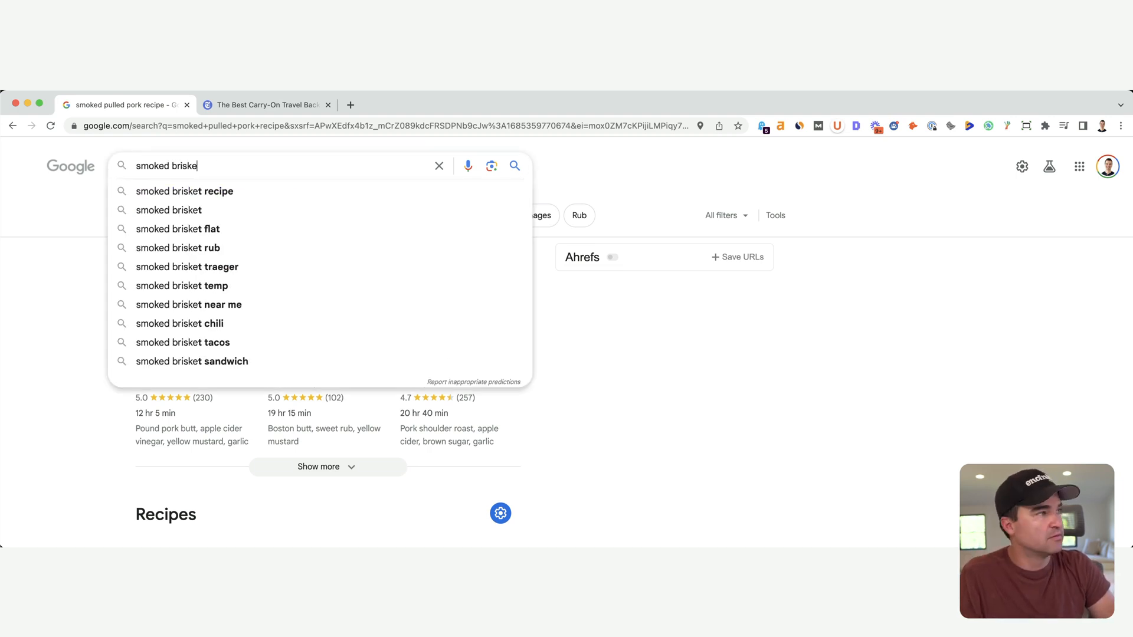
key("Return")
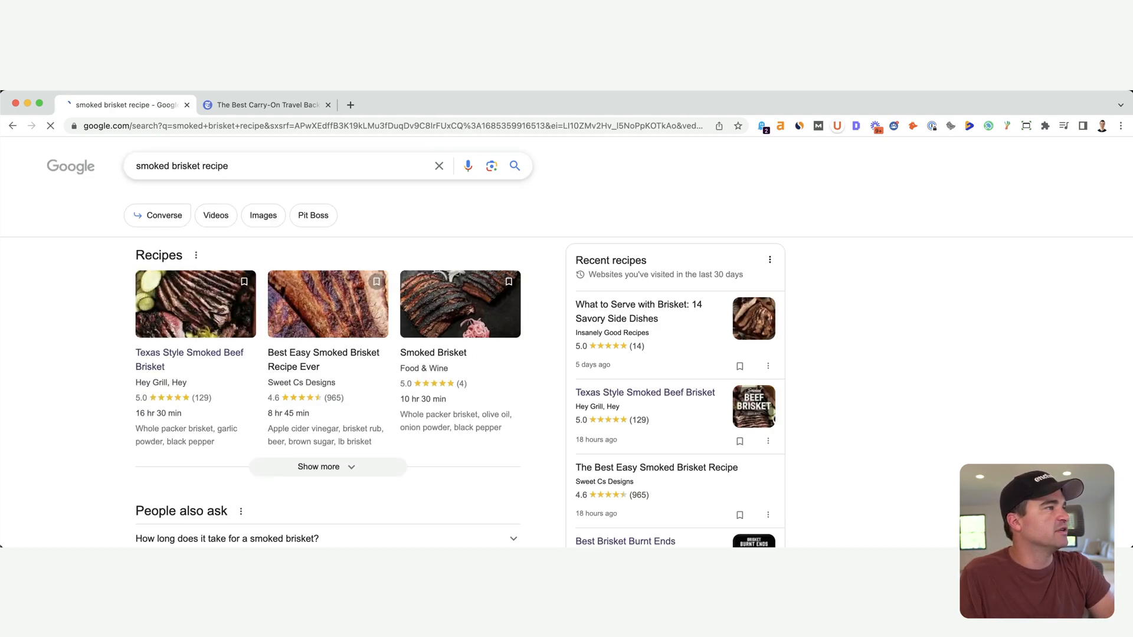